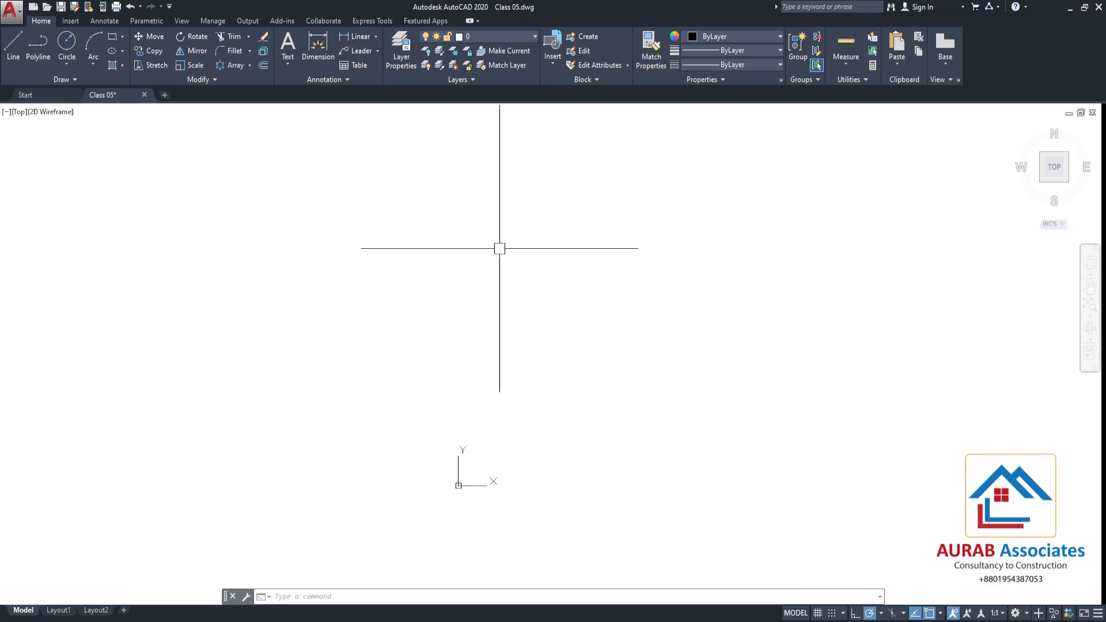
Preview black for the 2D model space uniform background, but apply white as its colour
right_click(500, 250)
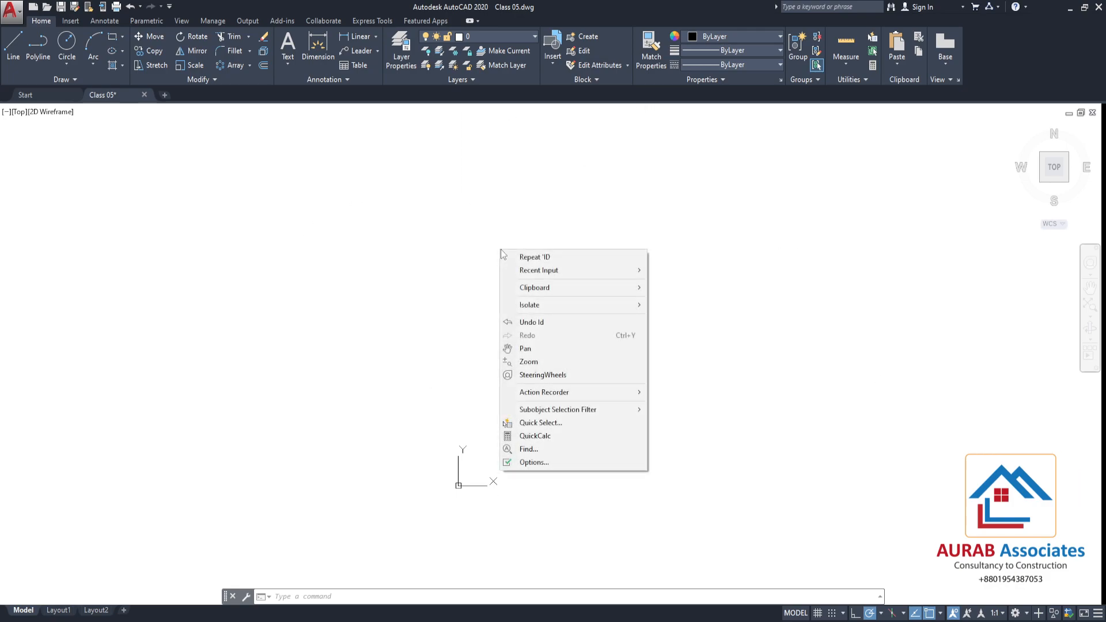
left_click(534, 462)
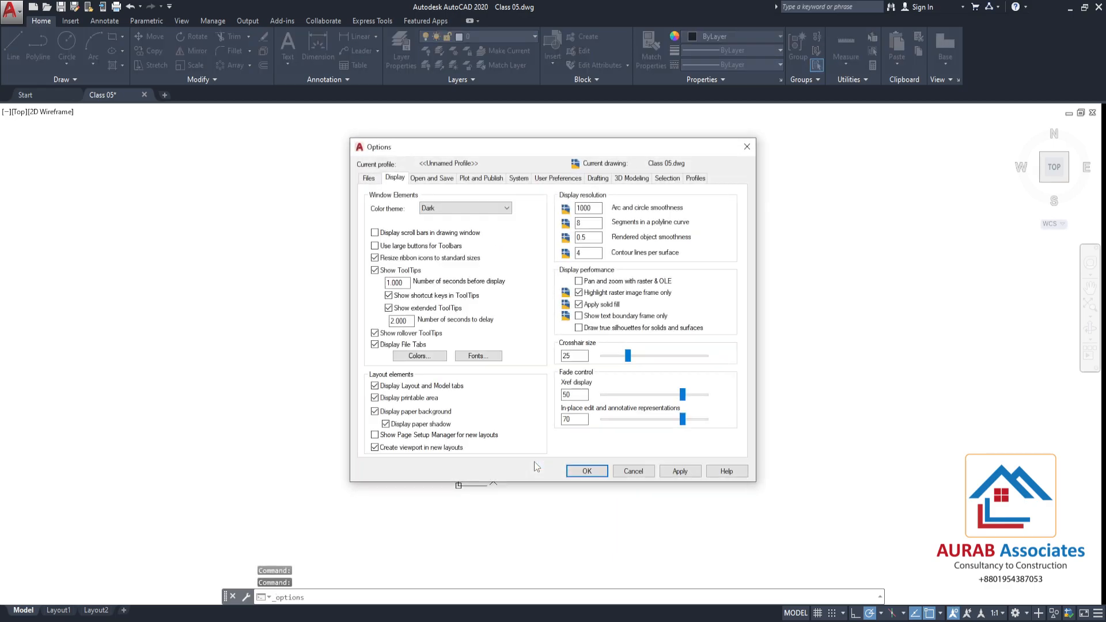
left_click(425, 356)
left_click(640, 186)
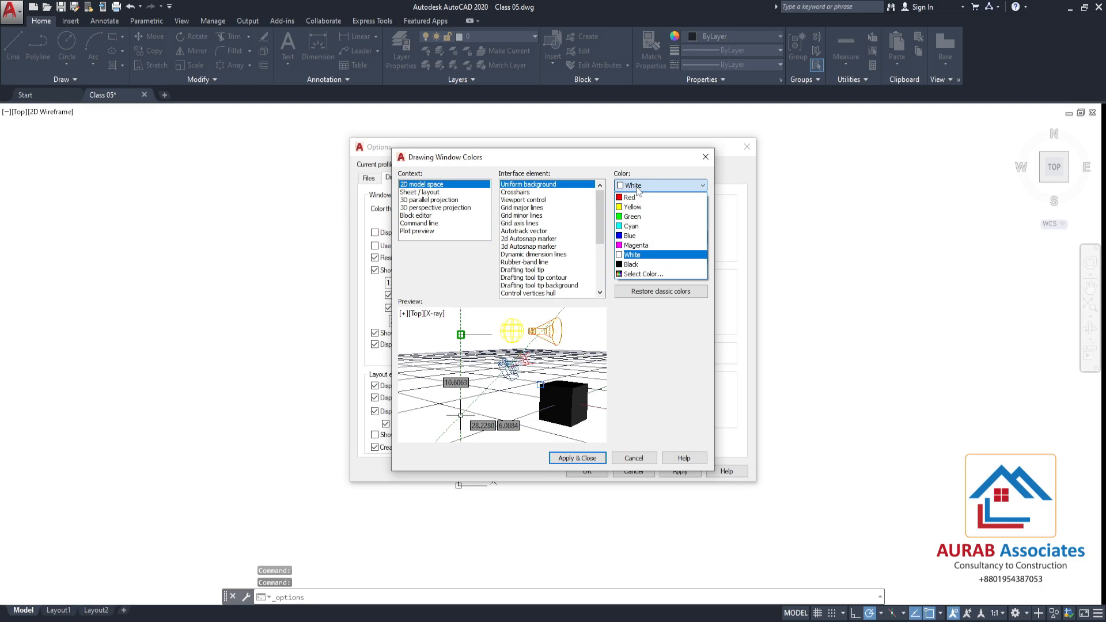
left_click(632, 265)
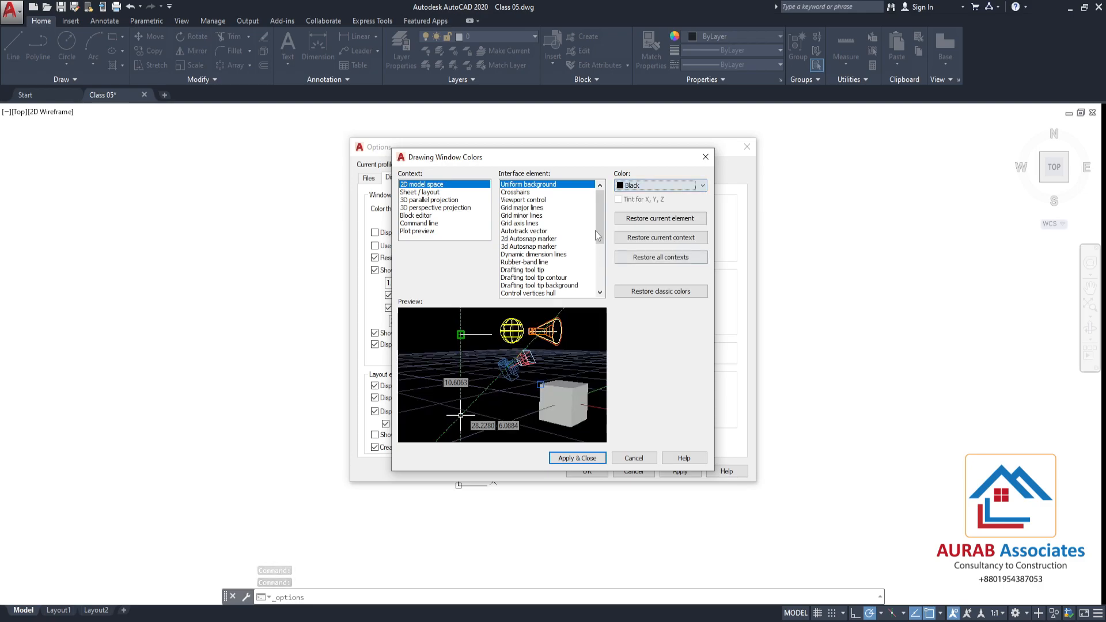
left_click(648, 184)
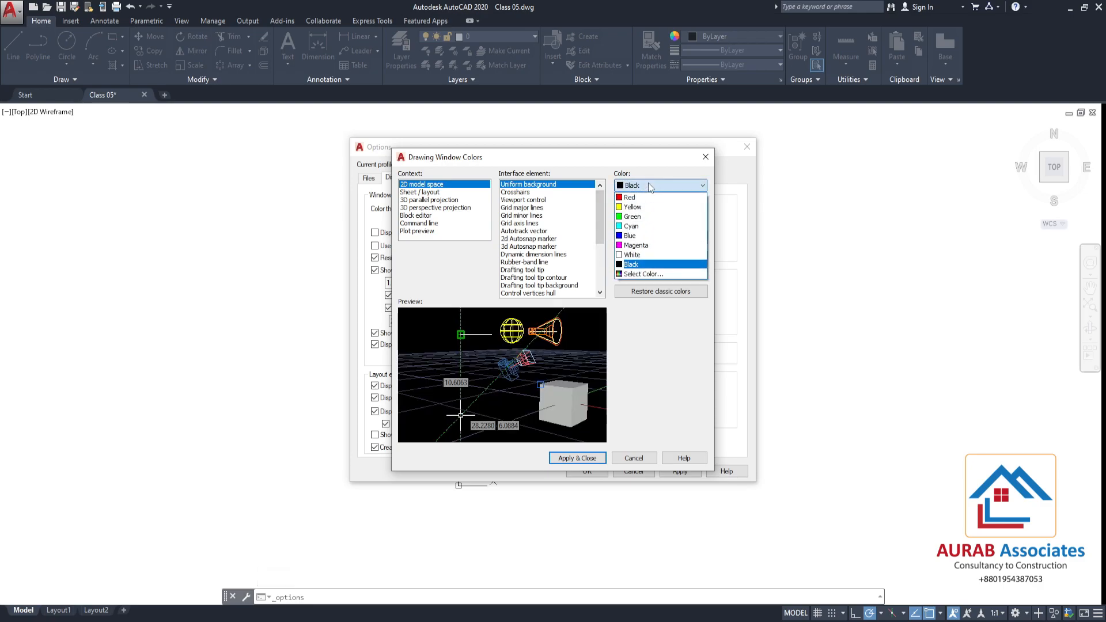
left_click(634, 255)
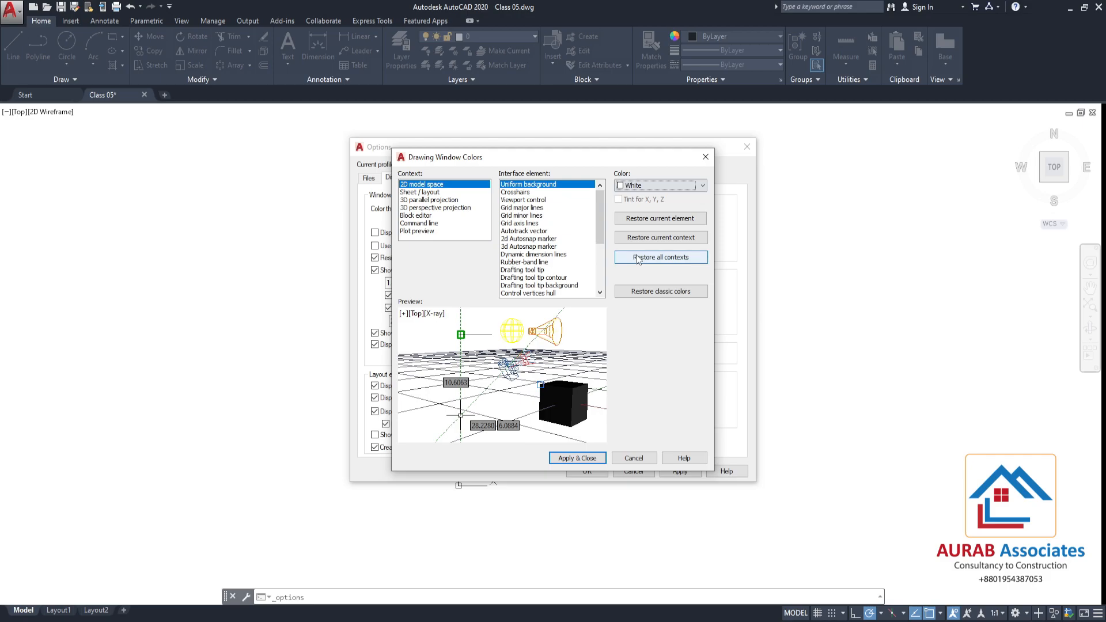
left_click(563, 458)
left_click(672, 471)
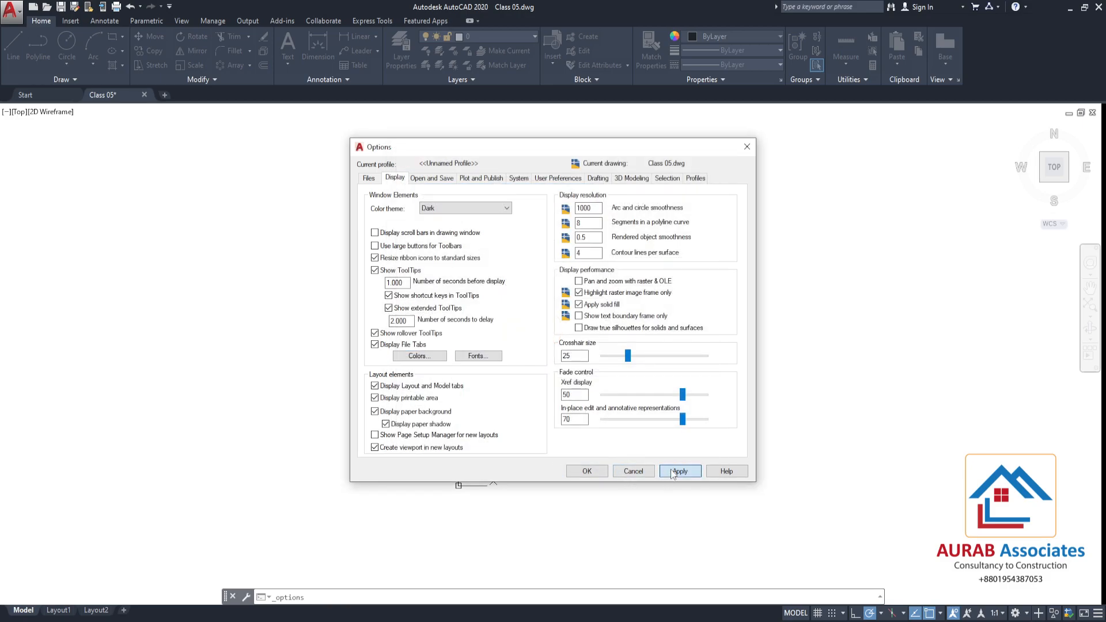
left_click(587, 471)
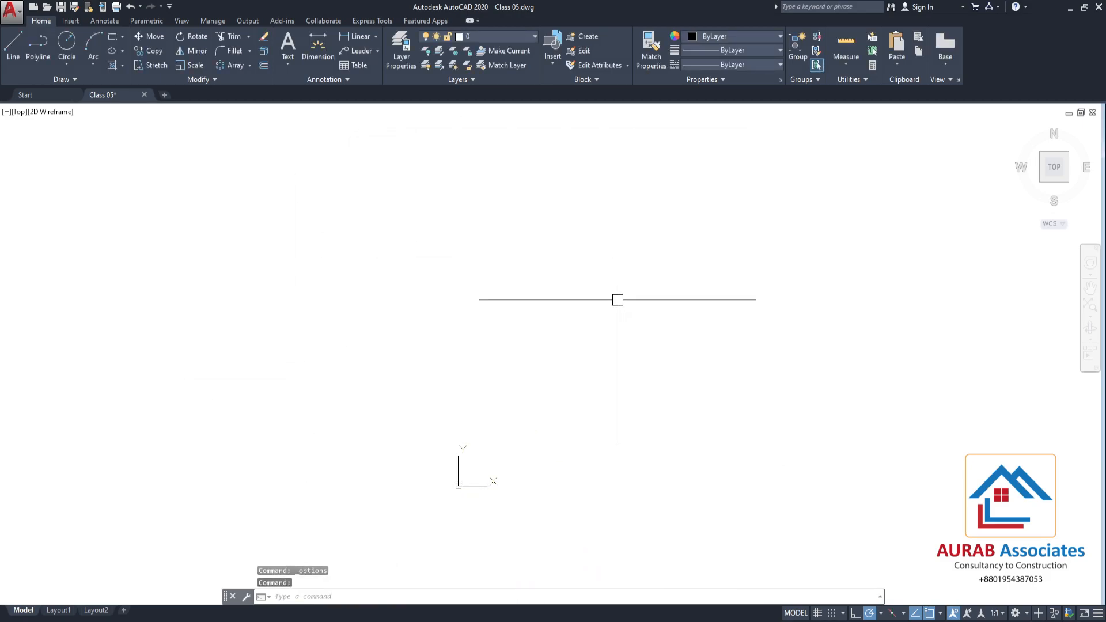
Set the uniform background colour of the 2D model space to green and apply it
right_click(537, 255)
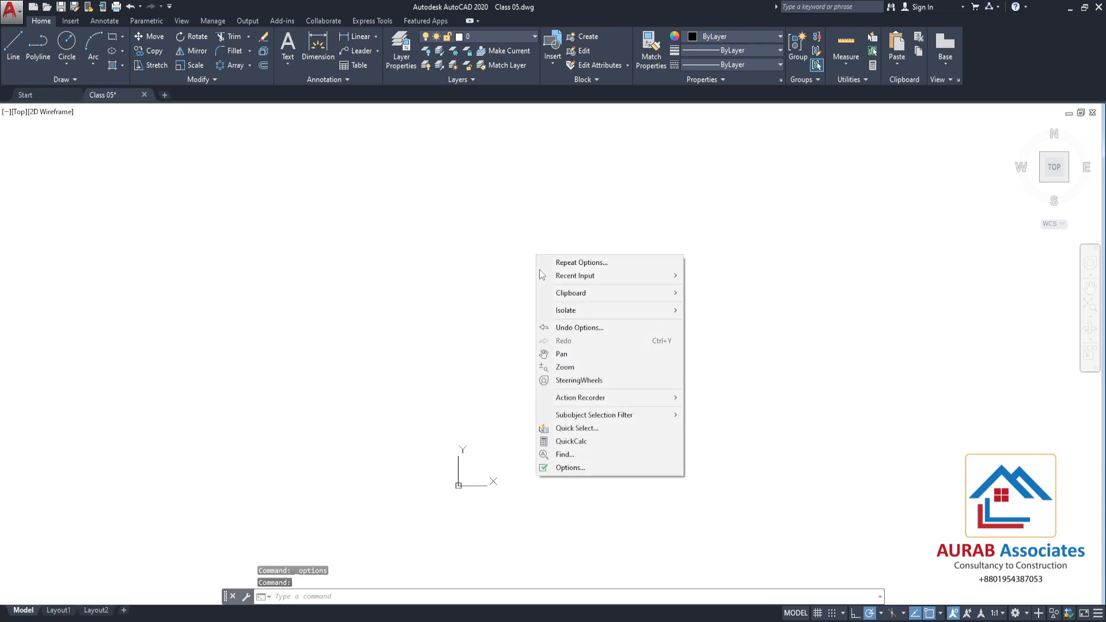
left_click(571, 468)
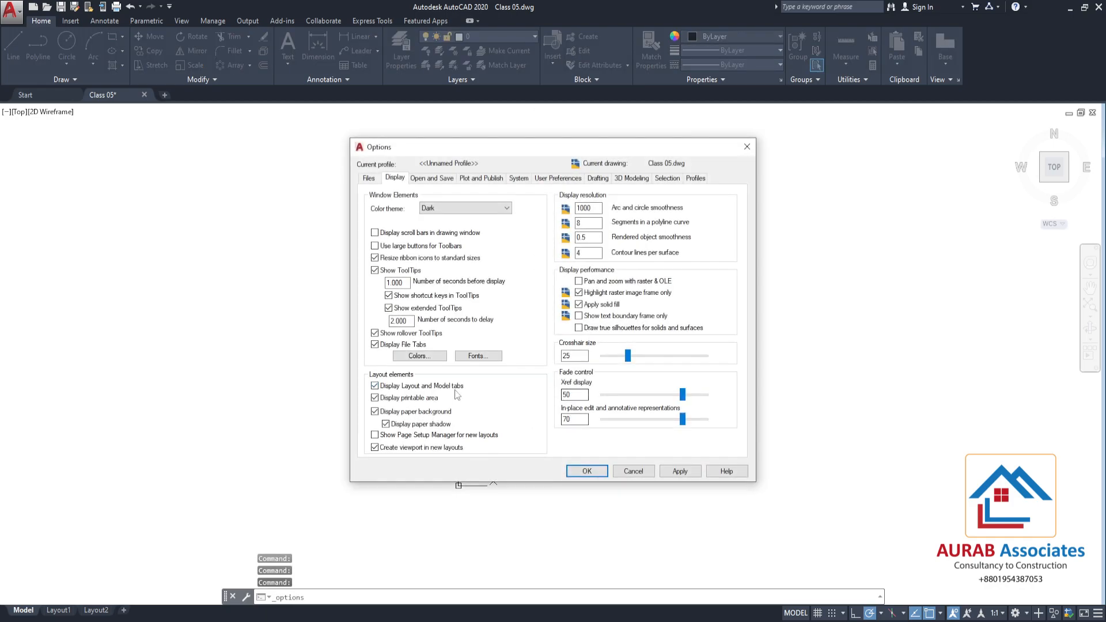
left_click(420, 356)
left_click(633, 185)
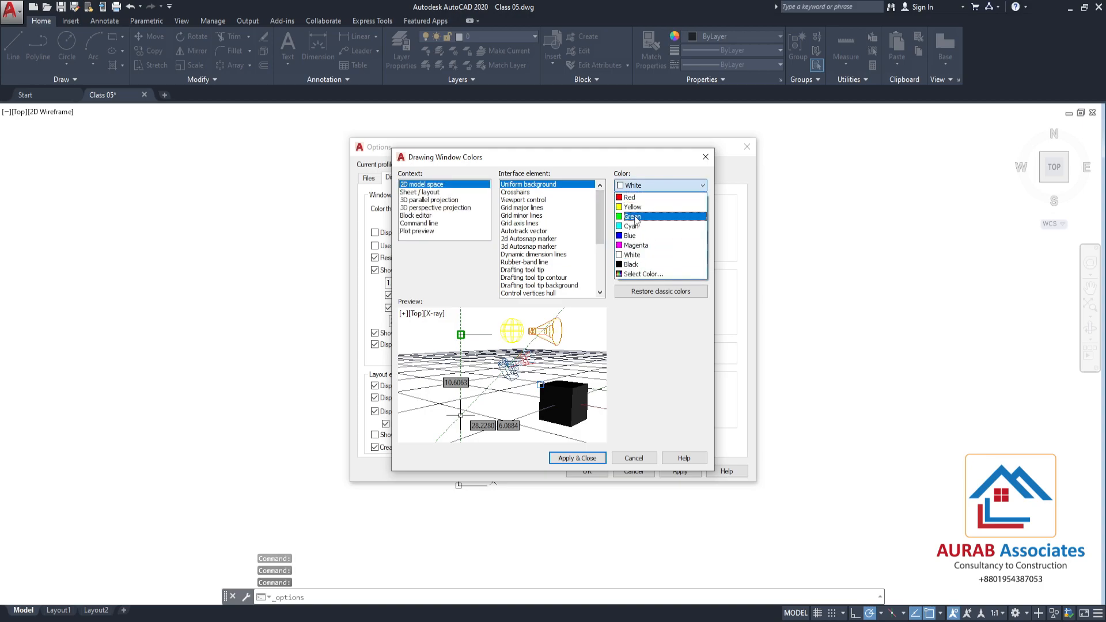
left_click(632, 217)
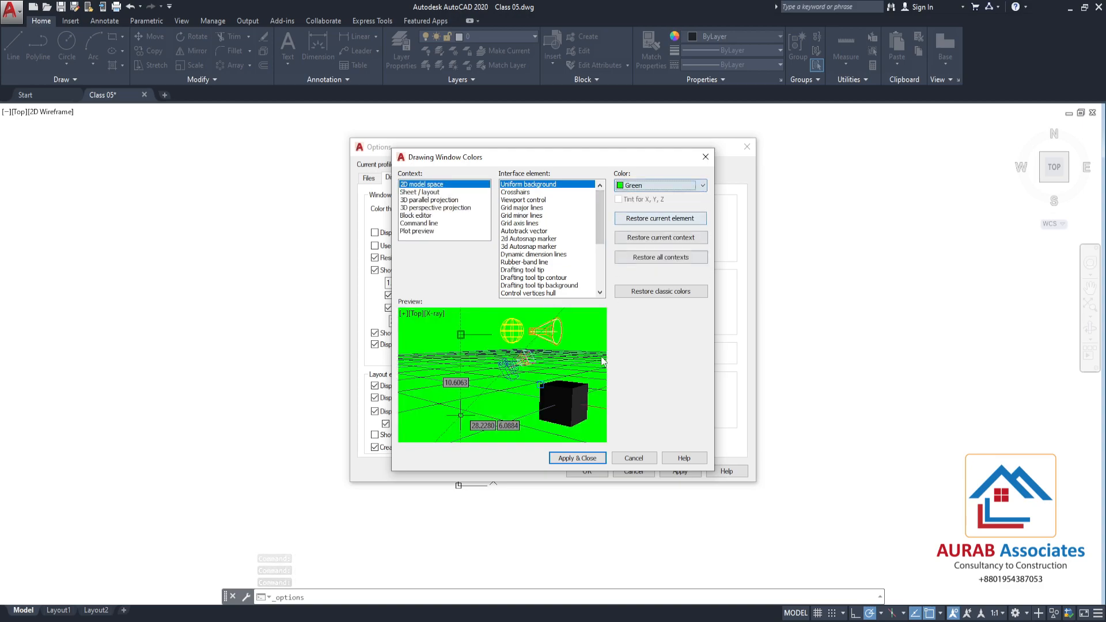
left_click(596, 458)
left_click(680, 471)
left_click(587, 471)
Set the uniform background colour of the 2D model space back to white and apply it
right_click(442, 259)
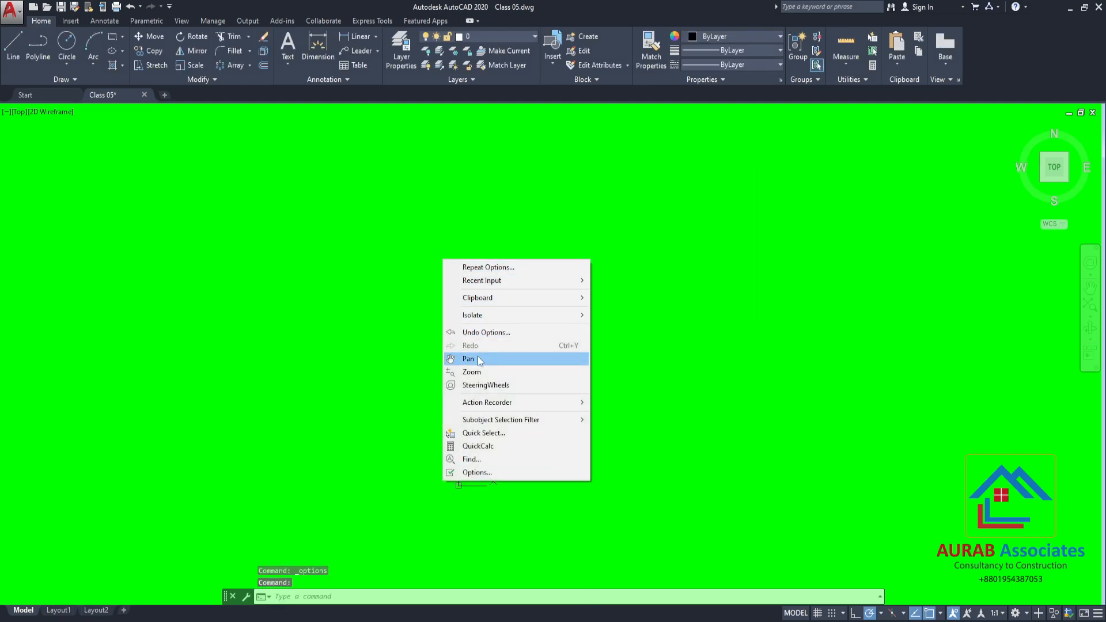
left_click(484, 472)
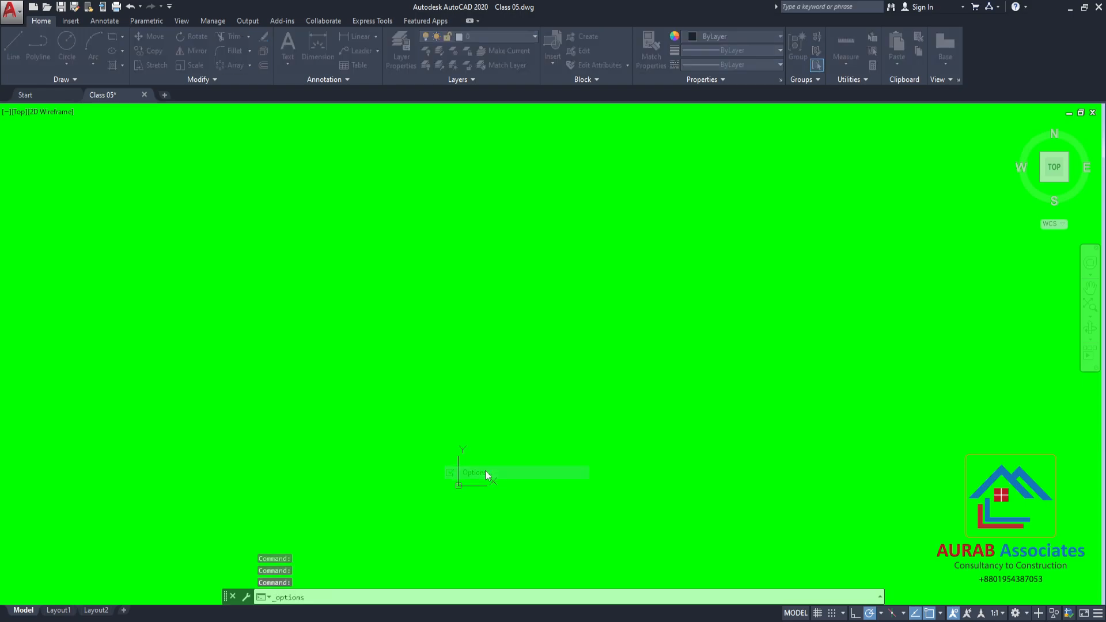
left_click(420, 357)
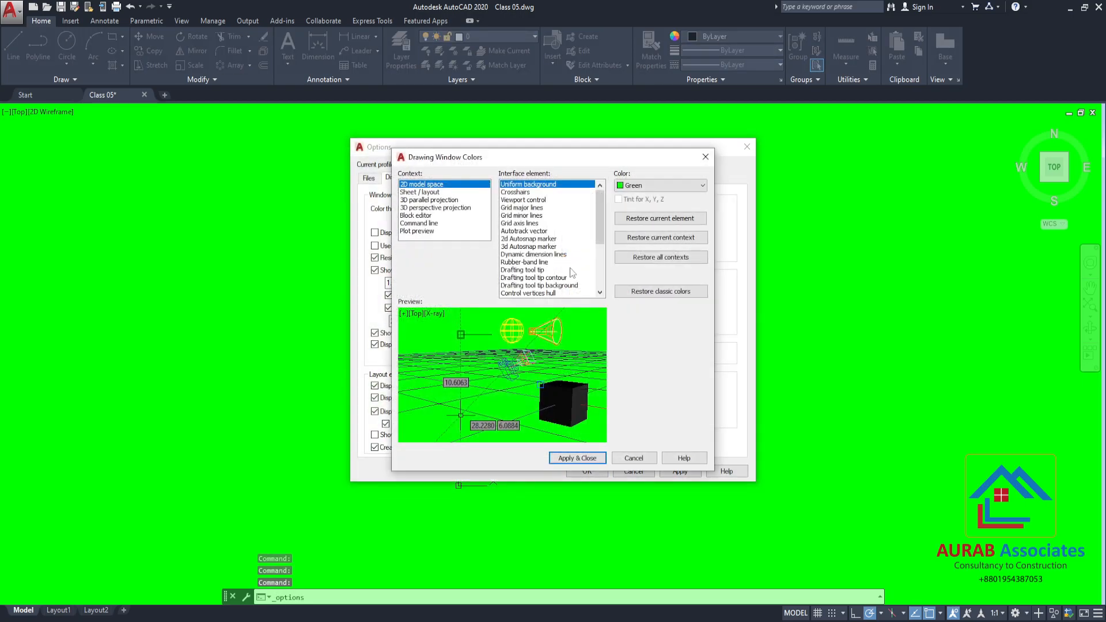
left_click(634, 185)
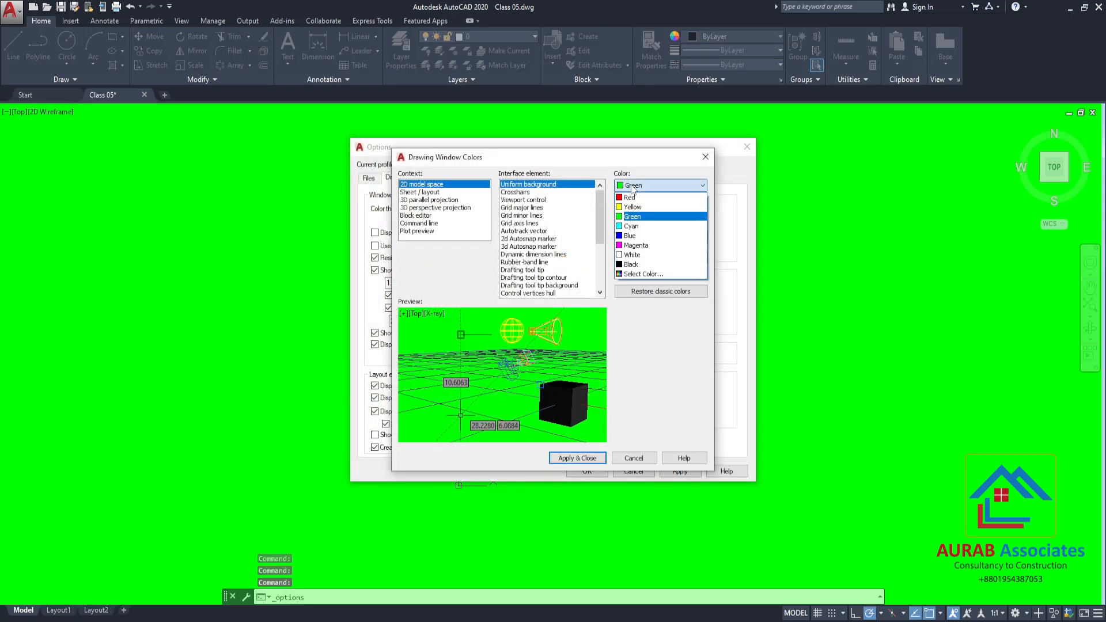
left_click(627, 257)
left_click(577, 458)
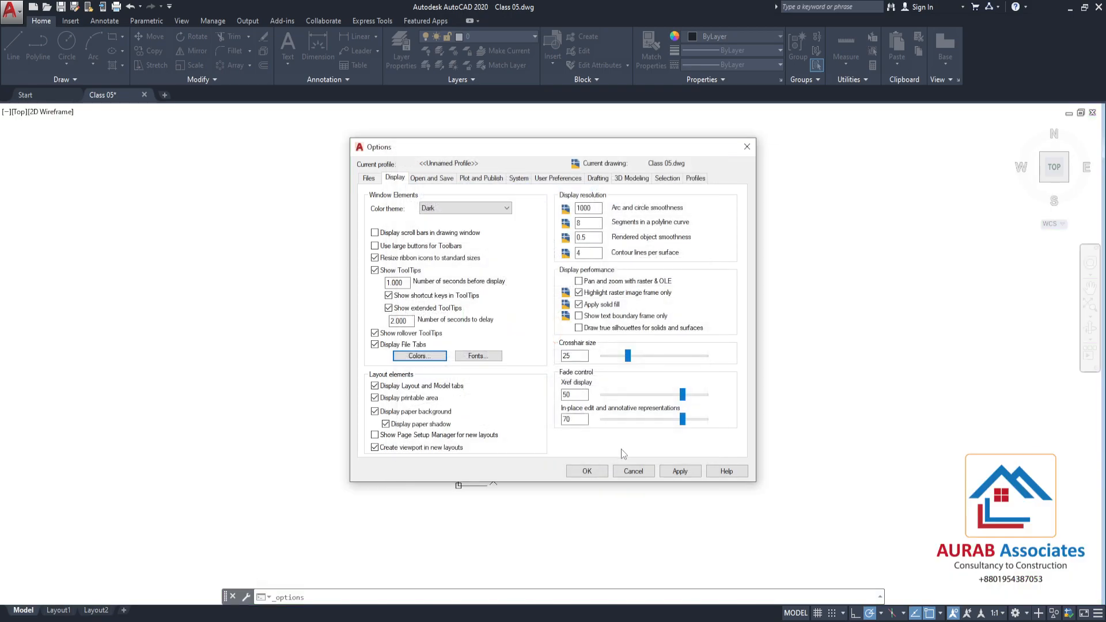
left_click(678, 472)
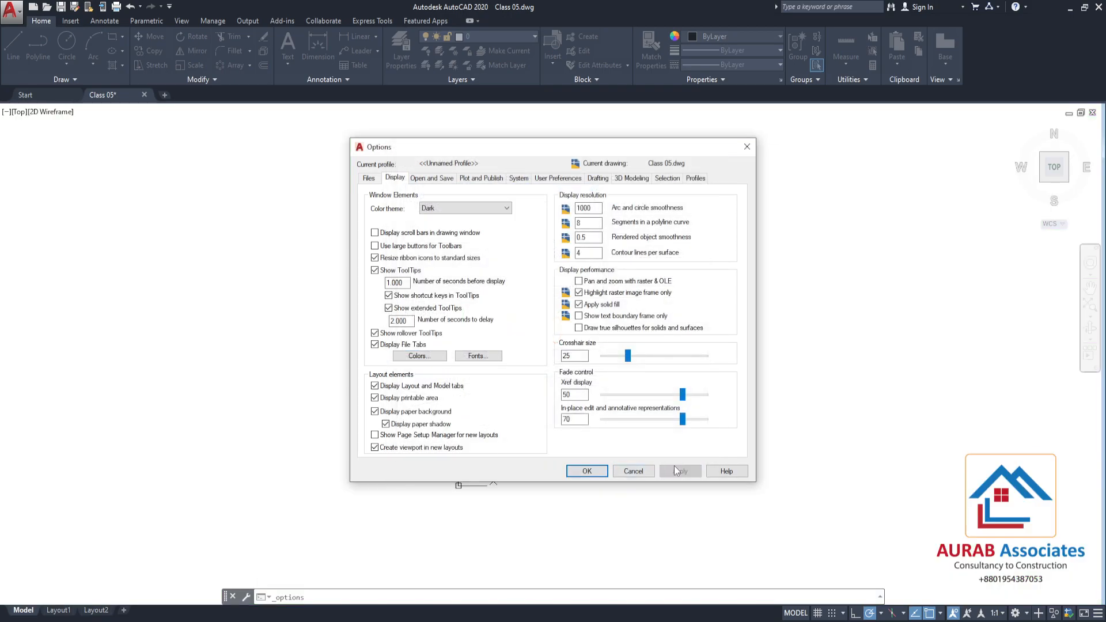
left_click(586, 471)
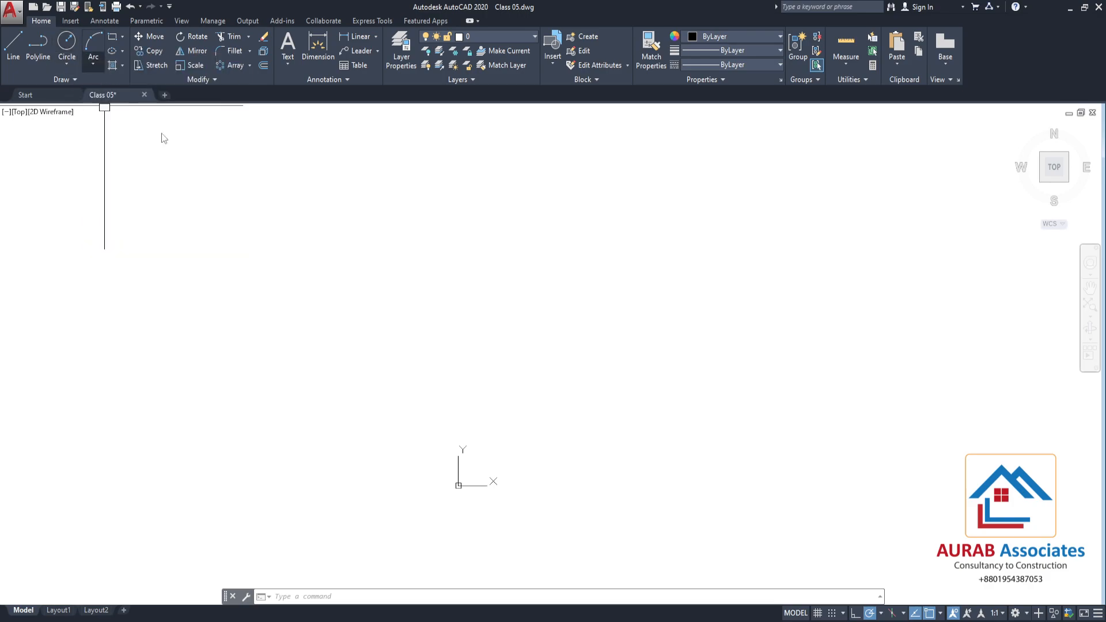
Draw a freehand-sized circle in the empty model space, above and to the left of the UCS origin
type("c")
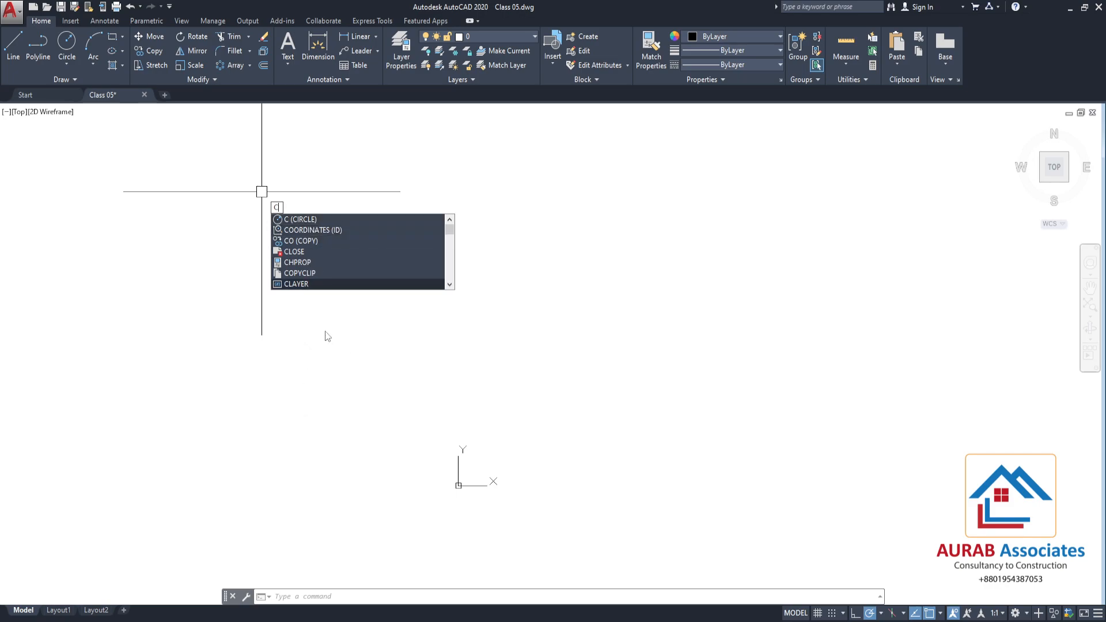
key("Return")
left_click(296, 236)
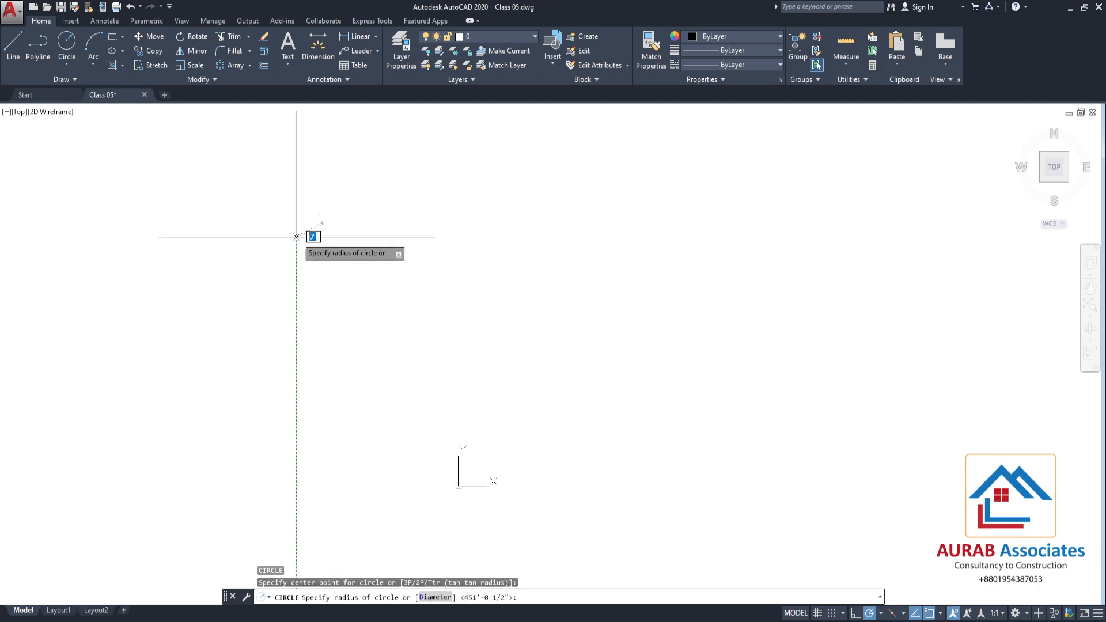
left_click(348, 288)
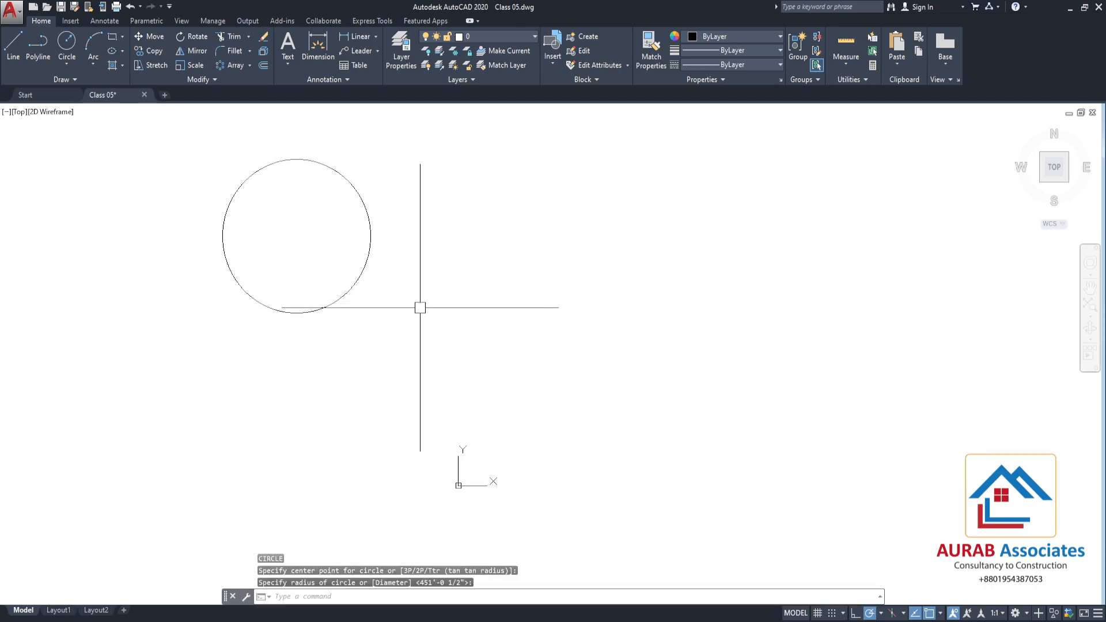
middle_click_drag(422, 309, 502, 367)
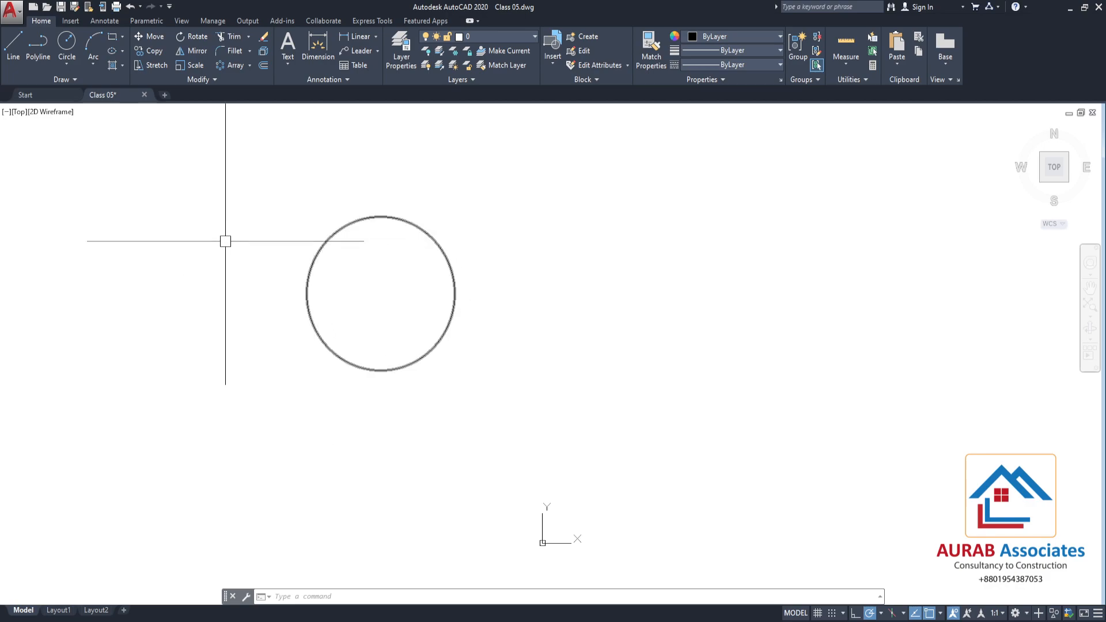
Divide the circle into 10 equal segments with the Divide command
type("DIV")
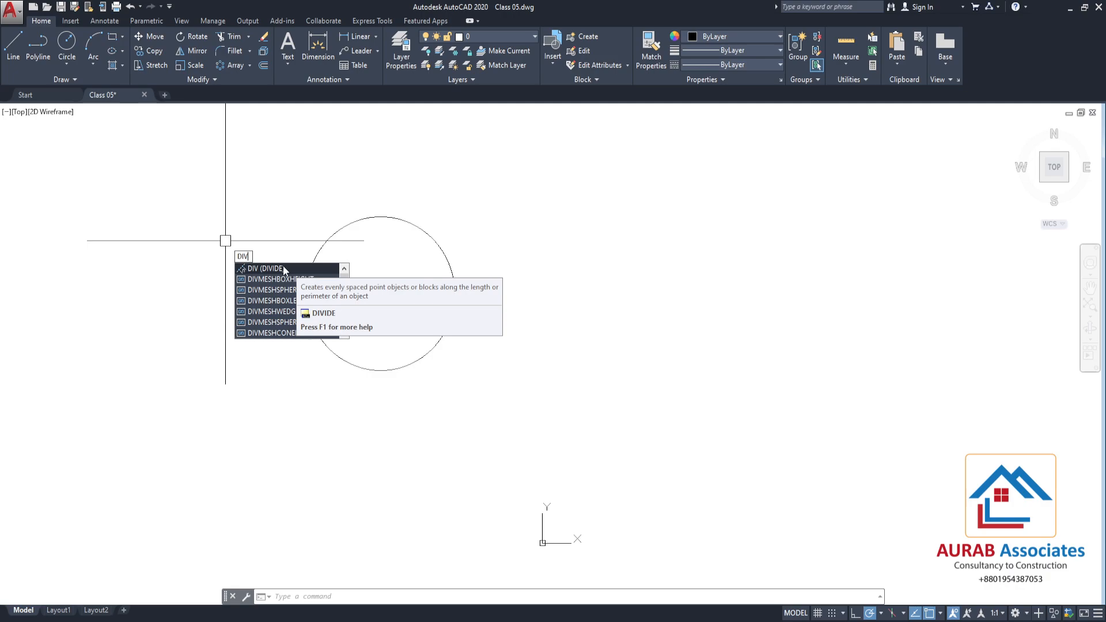
left_click(282, 268)
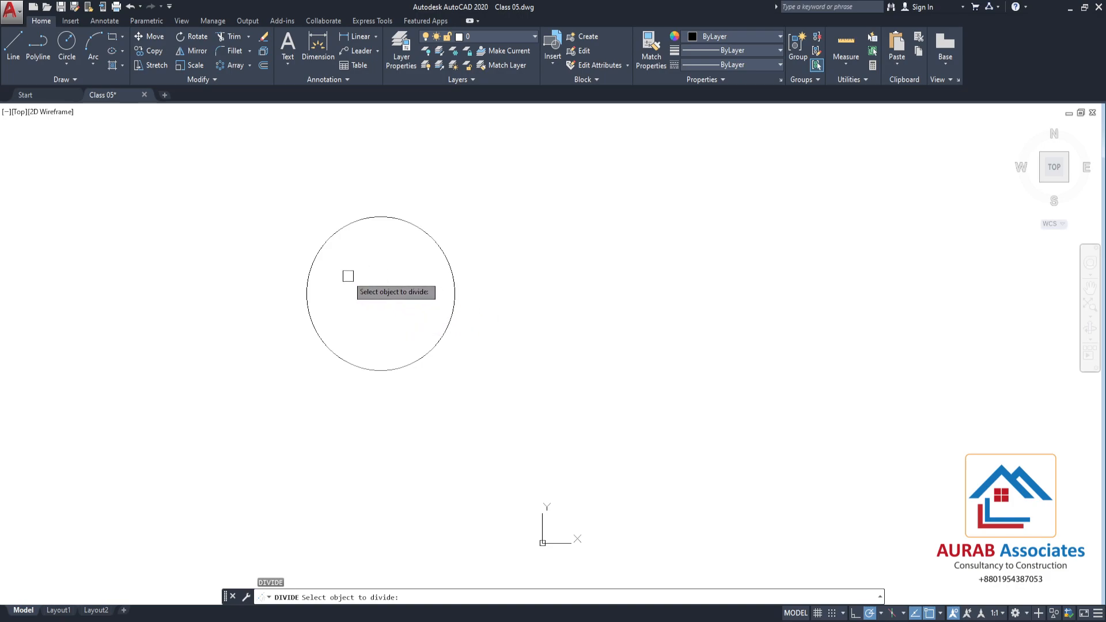
left_click(327, 240)
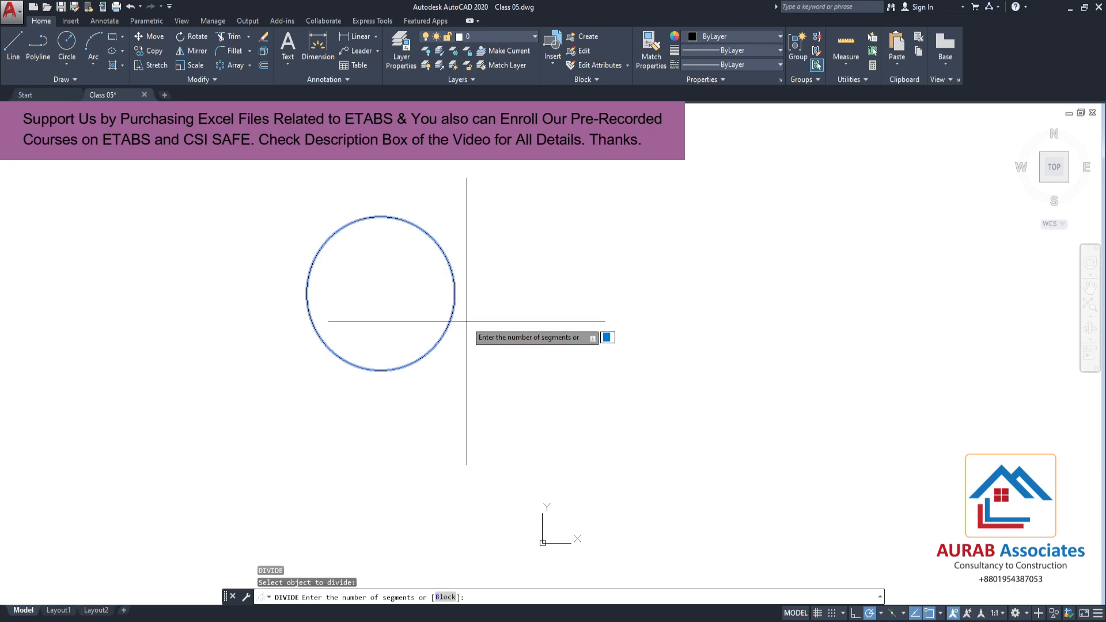
type("10")
key("Return")
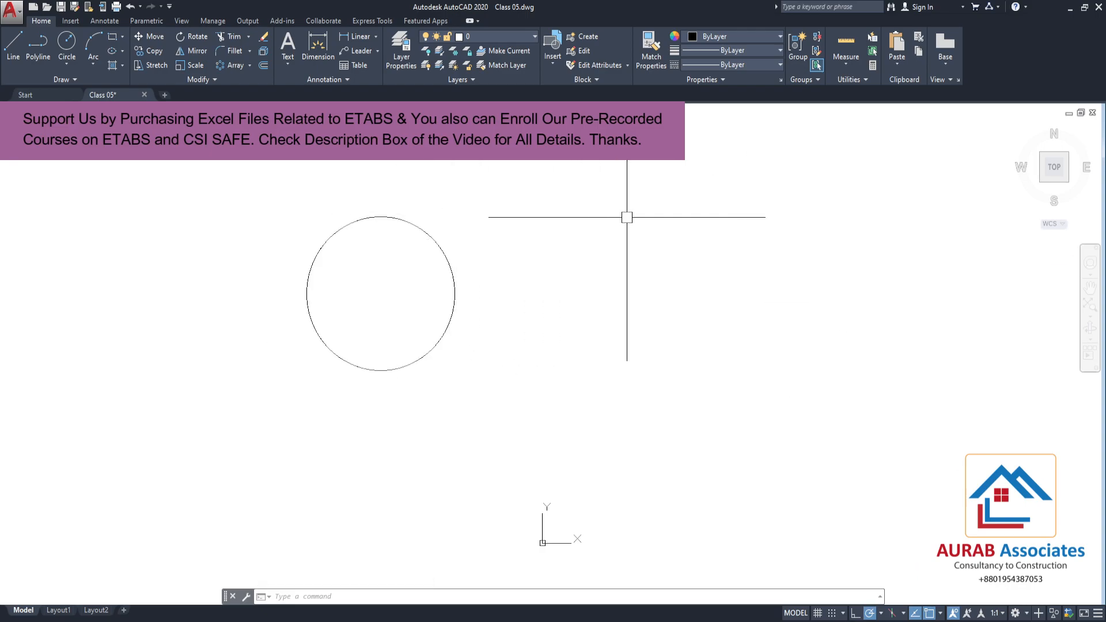
Change the point style to the plain X marker so the division points show on the circle
left_click(866, 80)
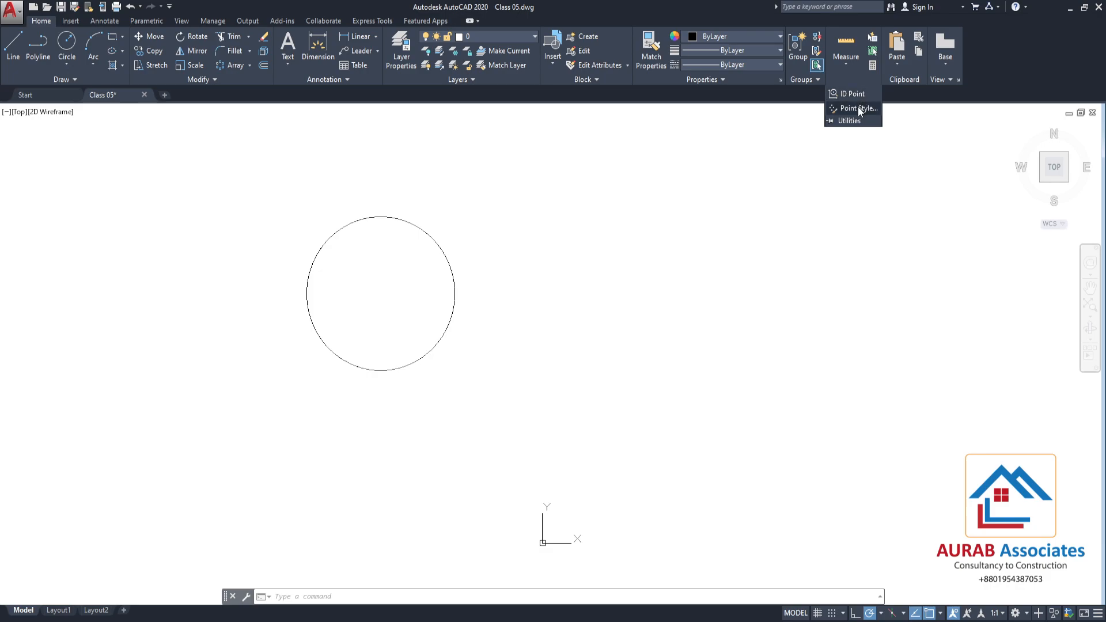
left_click(858, 108)
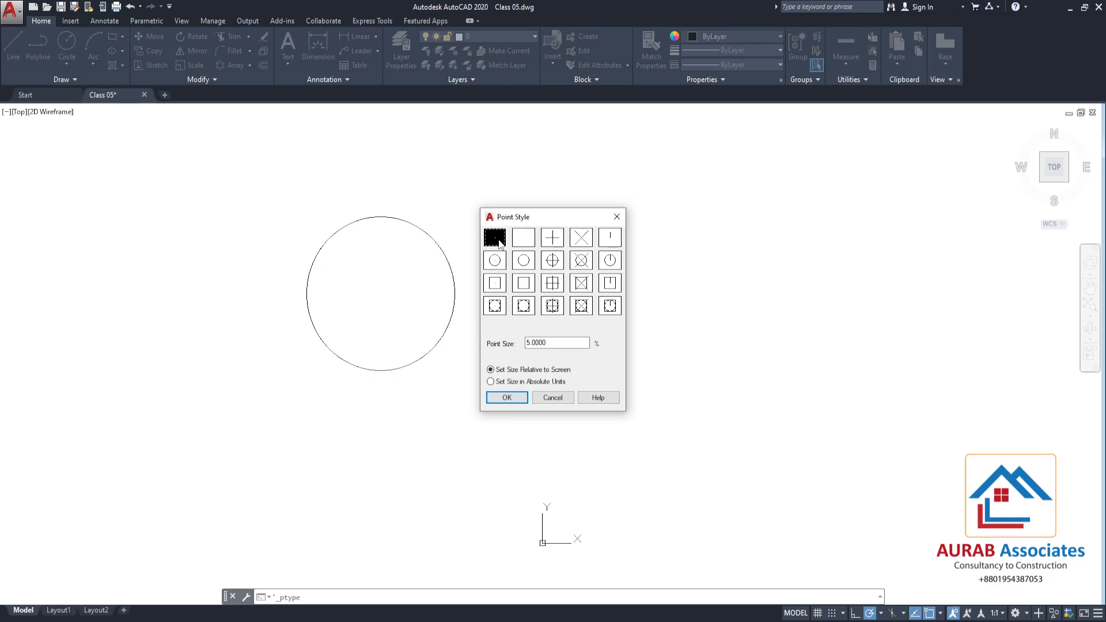
left_click(585, 241)
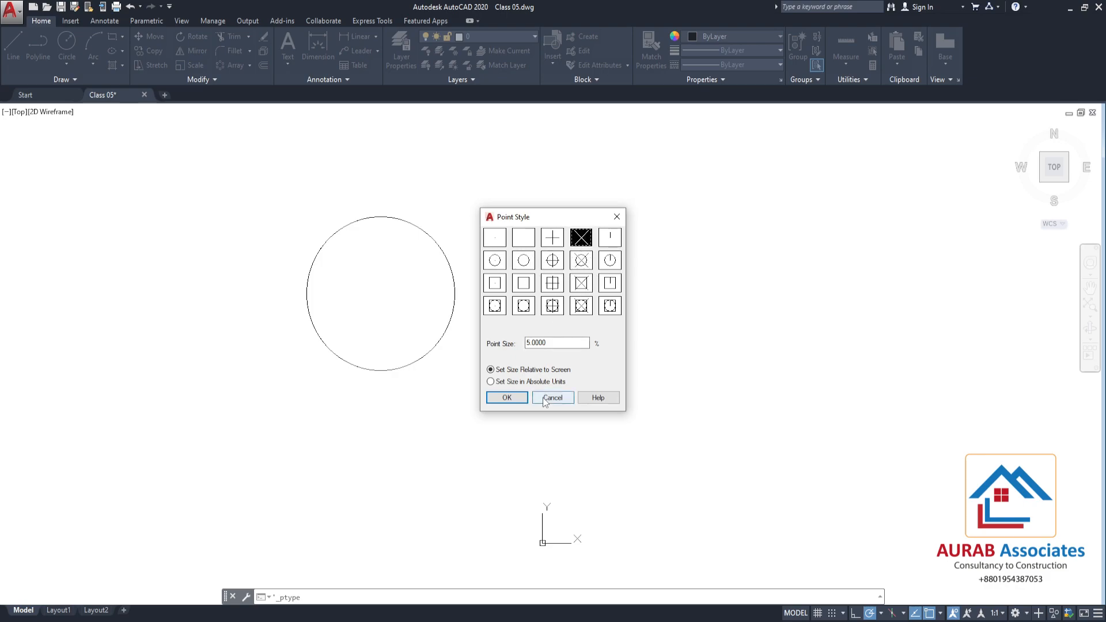
left_click_drag(566, 342, 511, 340)
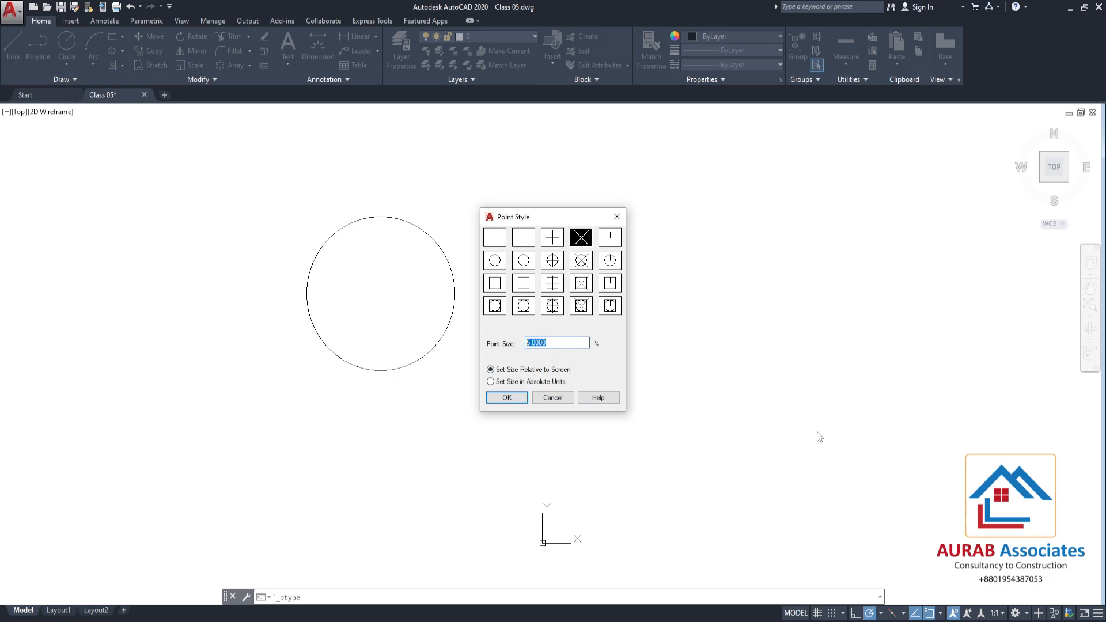
left_click_drag(568, 344, 407, 345)
left_click(506, 398)
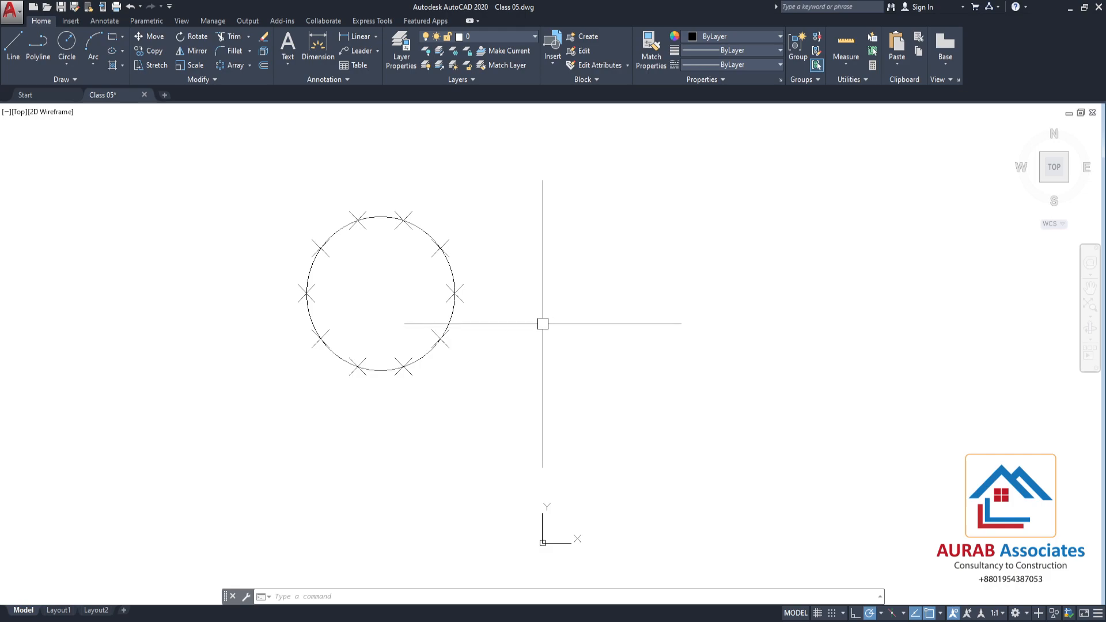
Set the point size to 3% in the point style settings
left_click(865, 83)
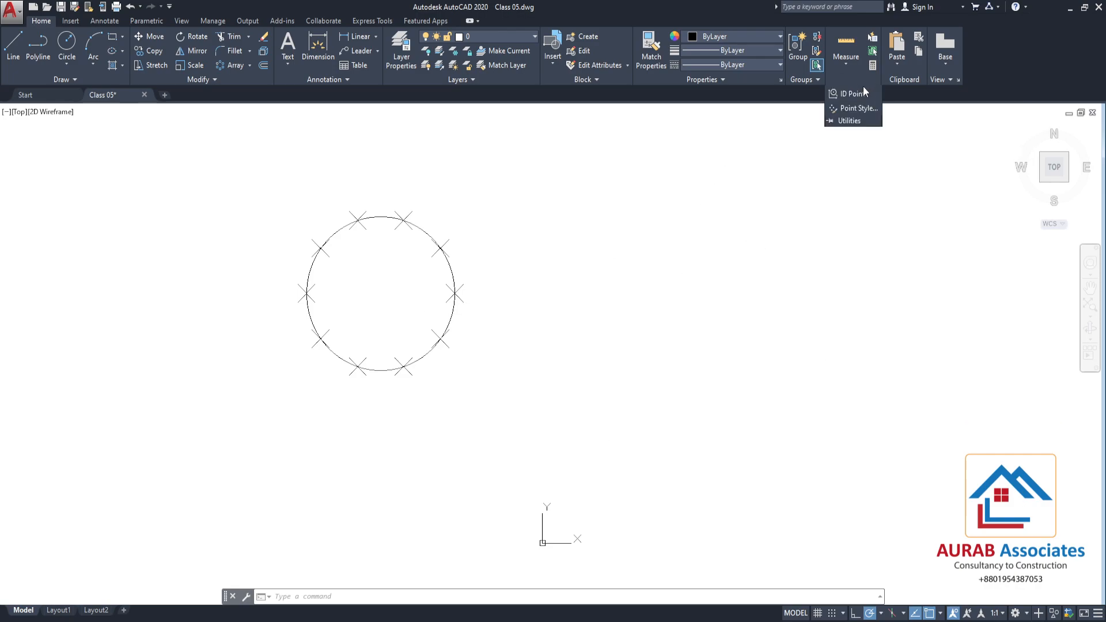
left_click(857, 109)
left_click_drag(548, 343, 517, 343)
type("3")
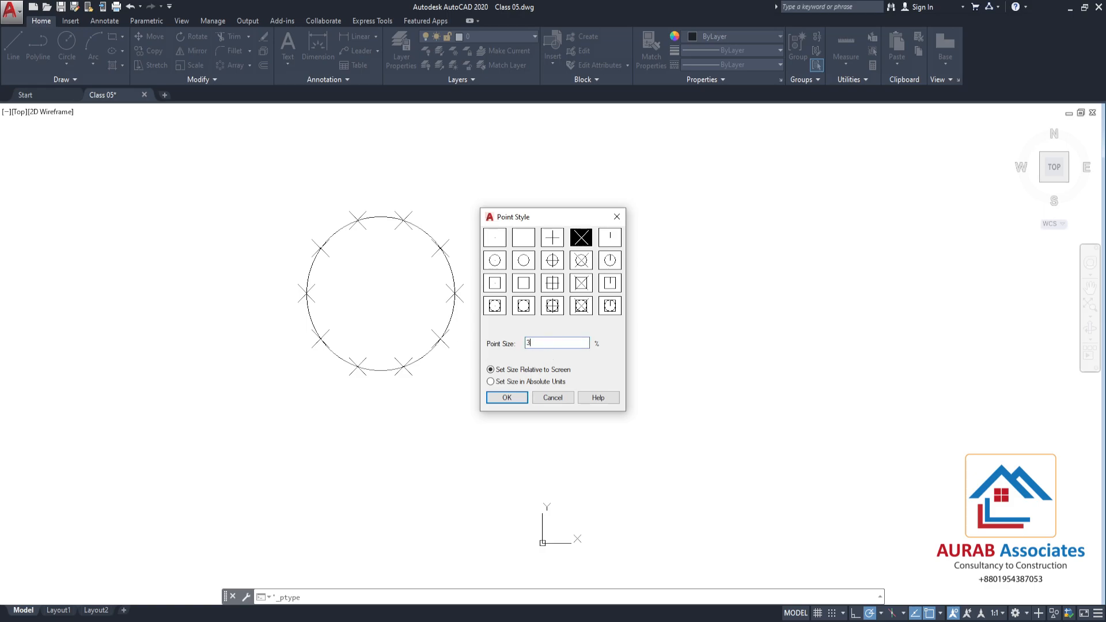
left_click(507, 397)
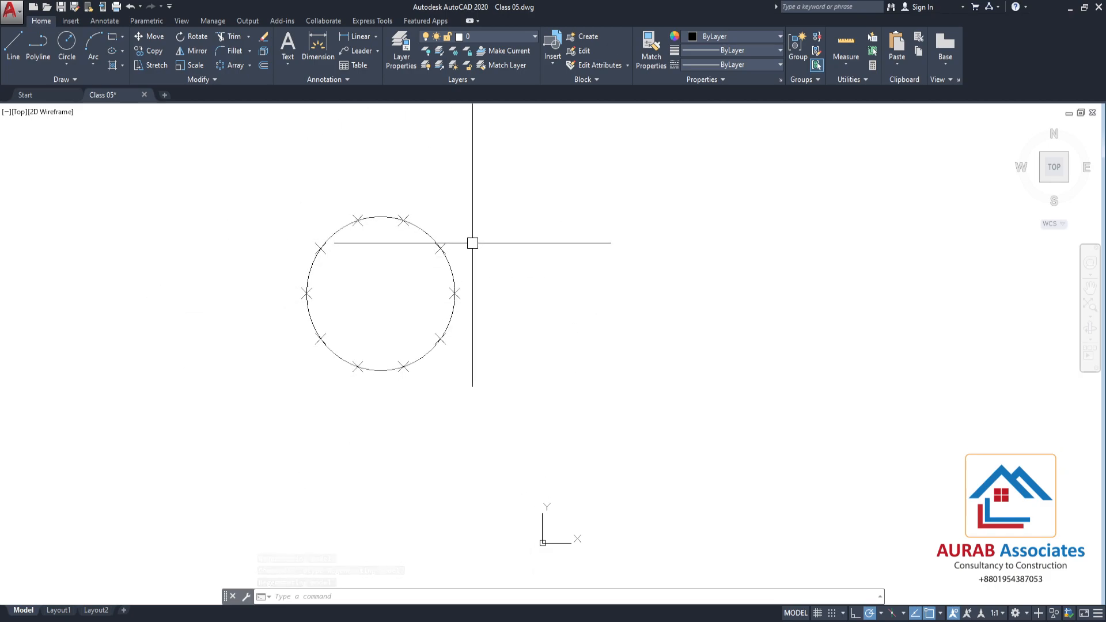
Draw a second, slightly smaller freehand-sized circle beside the divided circle, on its right in the drawing
middle_click_drag(491, 254, 348, 243)
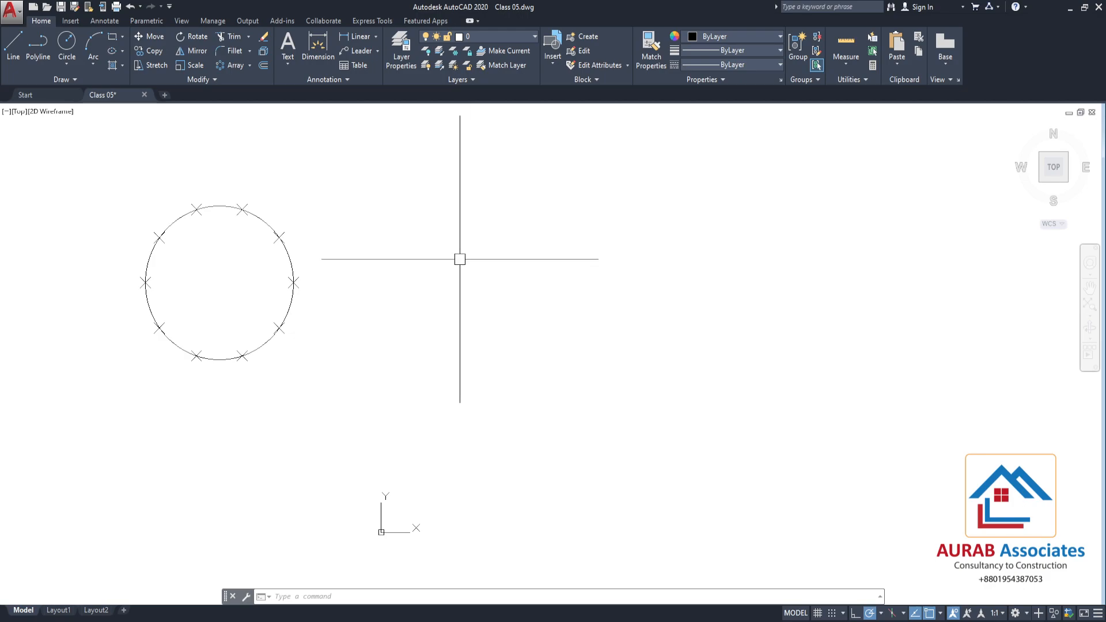
left_click(67, 47)
left_click(493, 261)
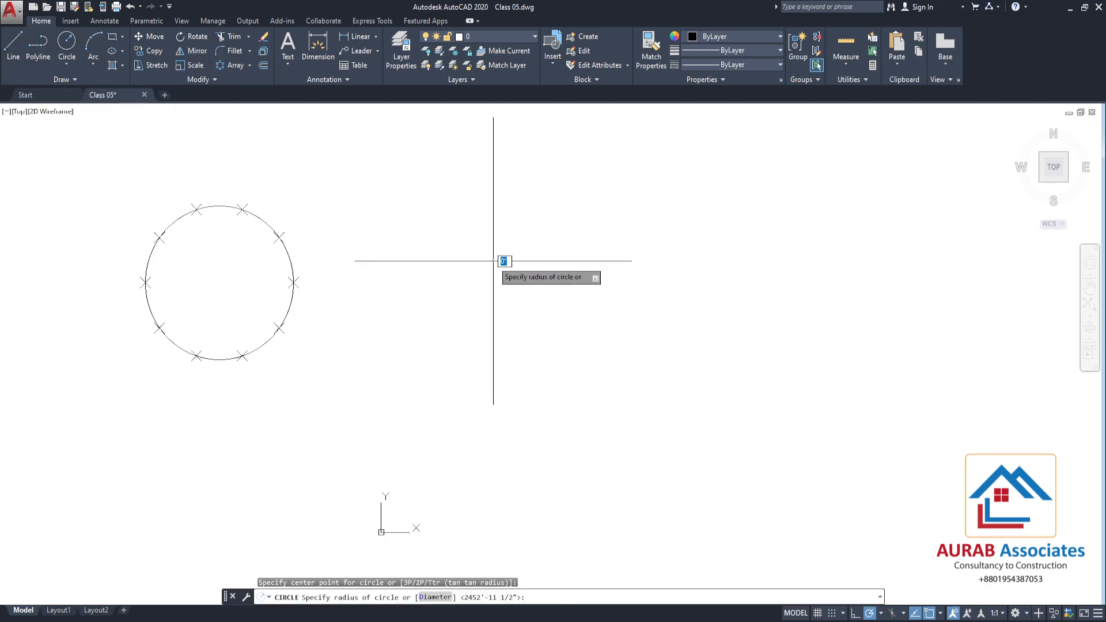
left_click(530, 314)
Draw a radius line from the centre of the new circle up to its top quadrant
middle_click_drag(437, 176, 452, 223)
left_click(14, 46)
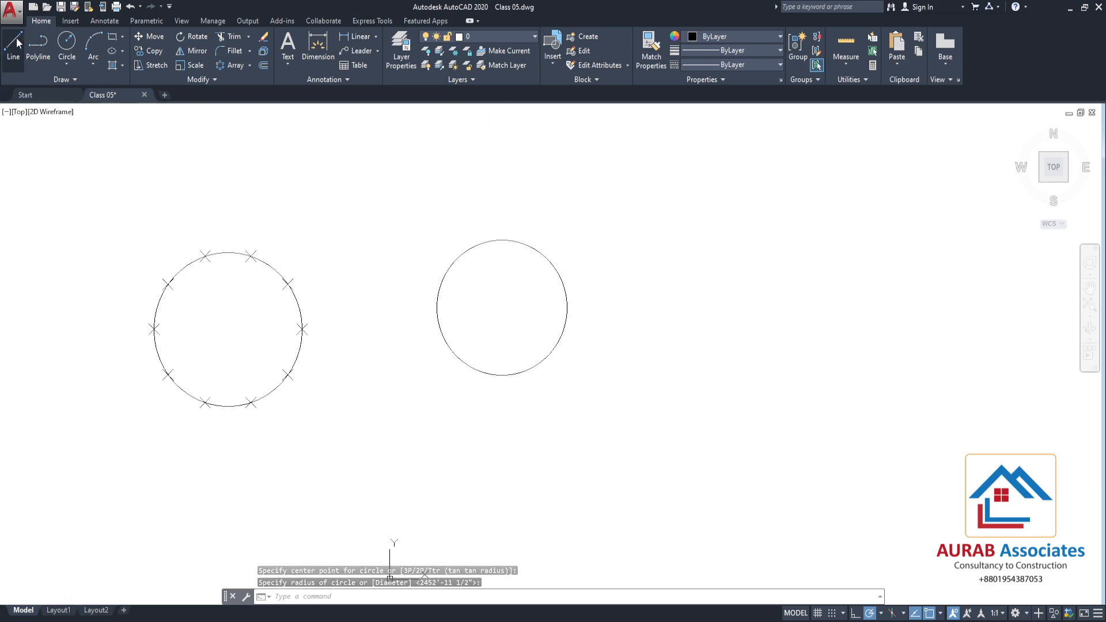
left_click(502, 308)
left_click(502, 239)
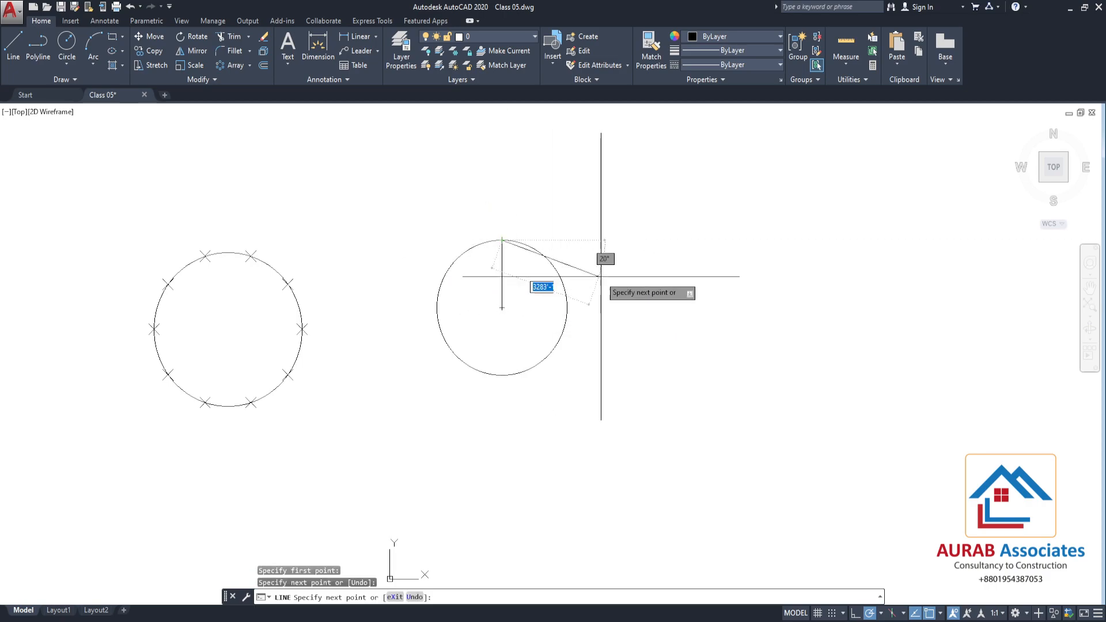
key("Escape")
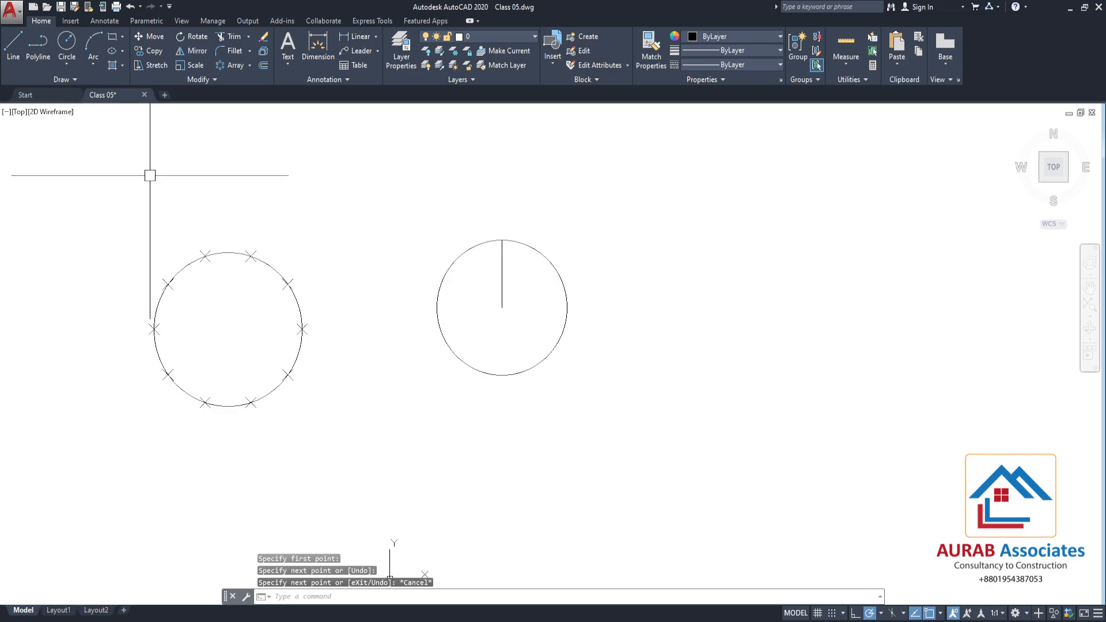
Create a polar array of the radius line around the centre of the new circle
type("a")
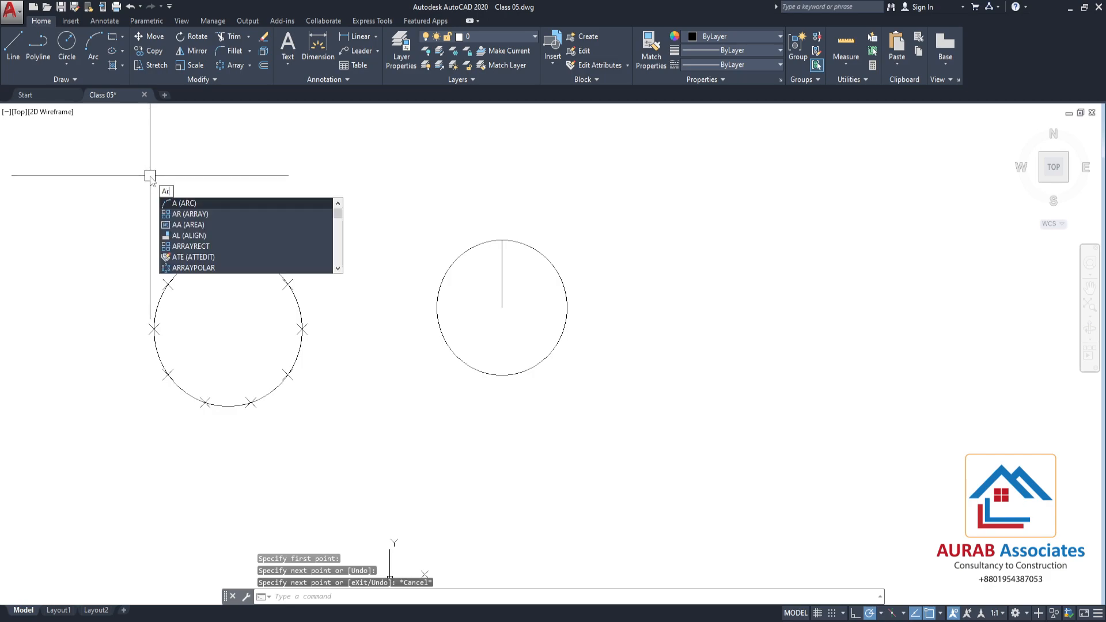
type("rr")
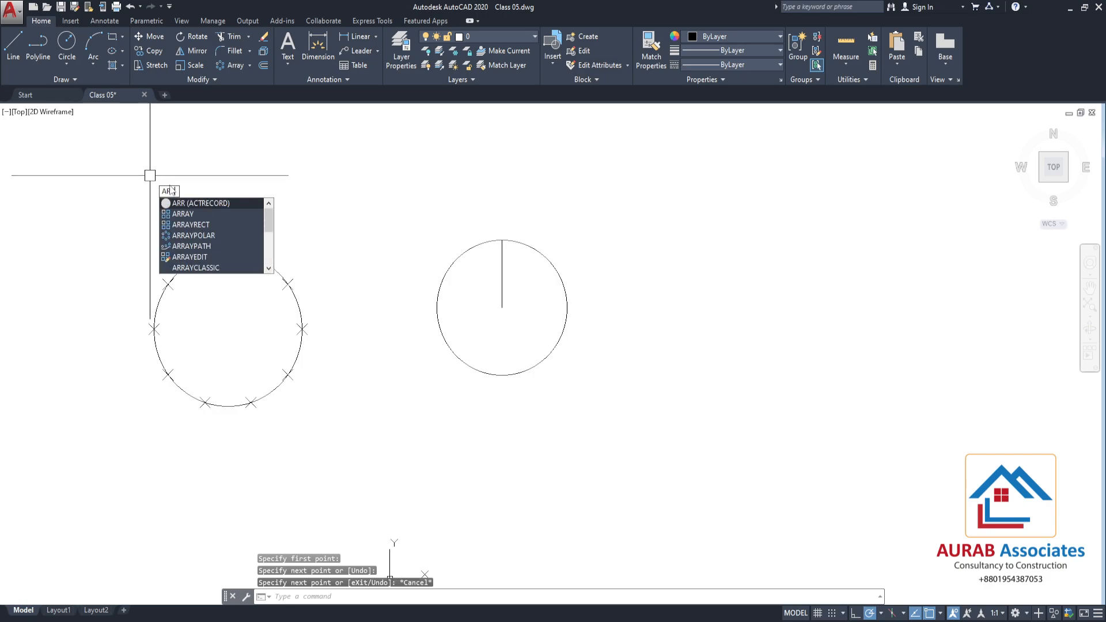
left_click(189, 214)
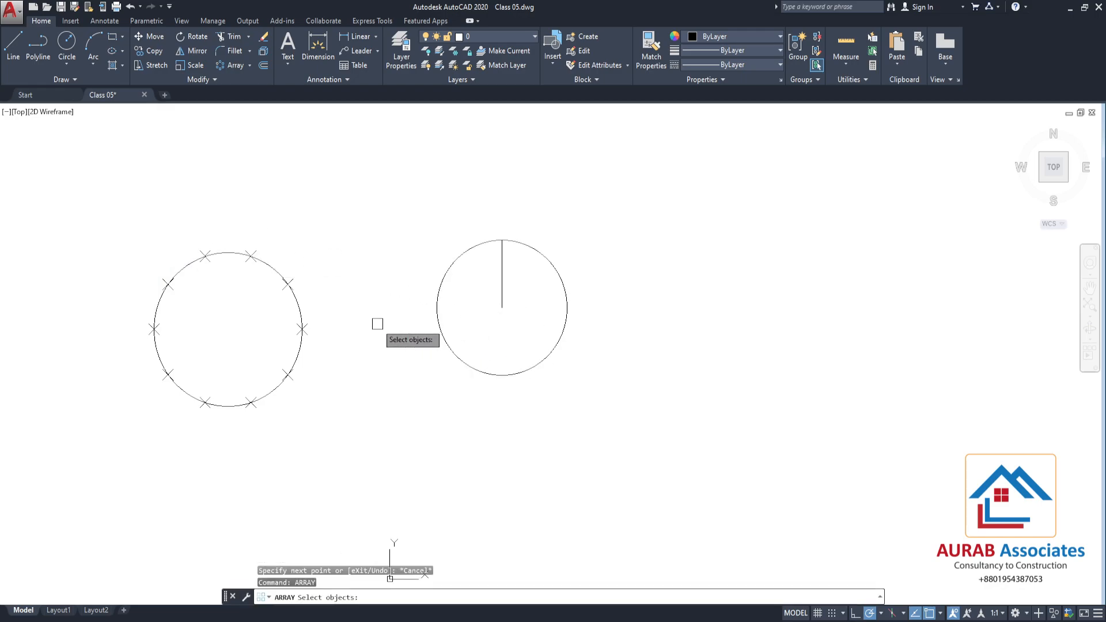
left_click(502, 283)
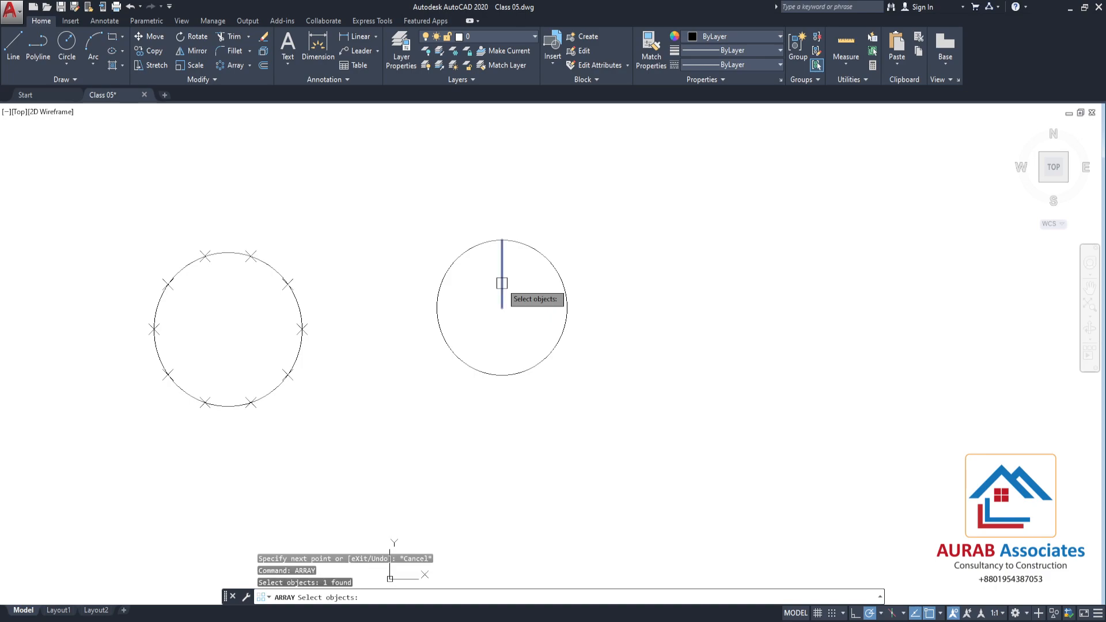
key("Return")
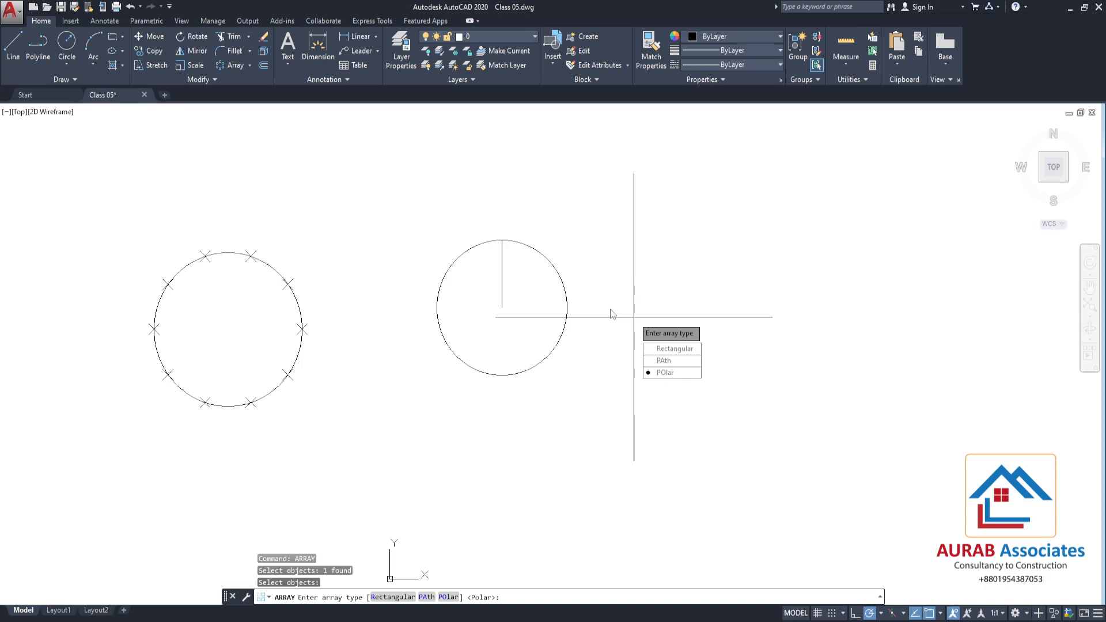
left_click(669, 373)
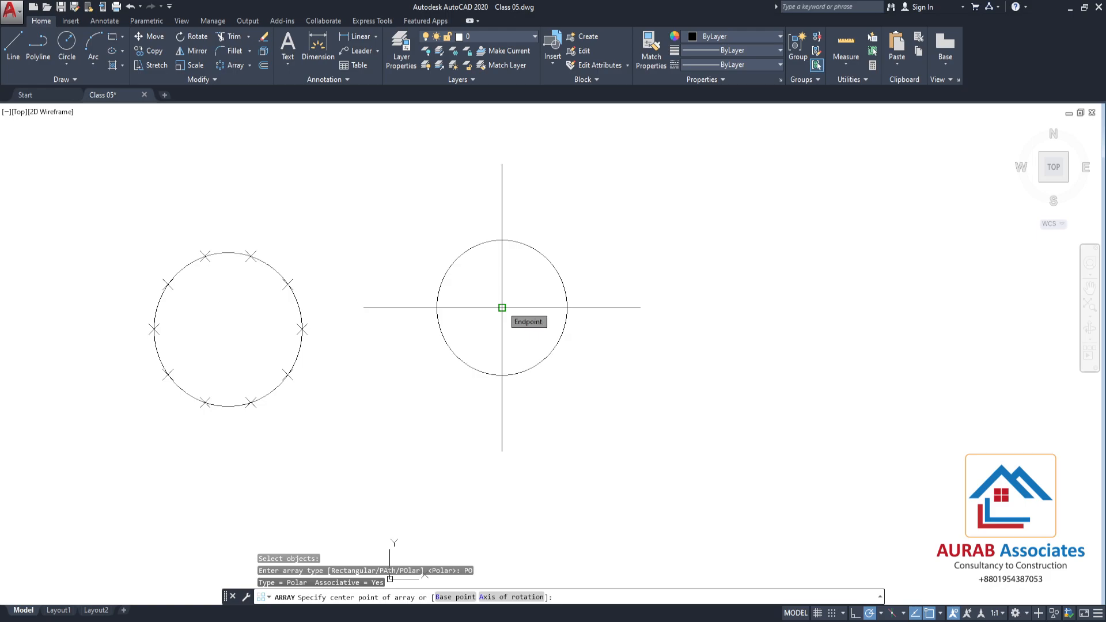
left_click(502, 308)
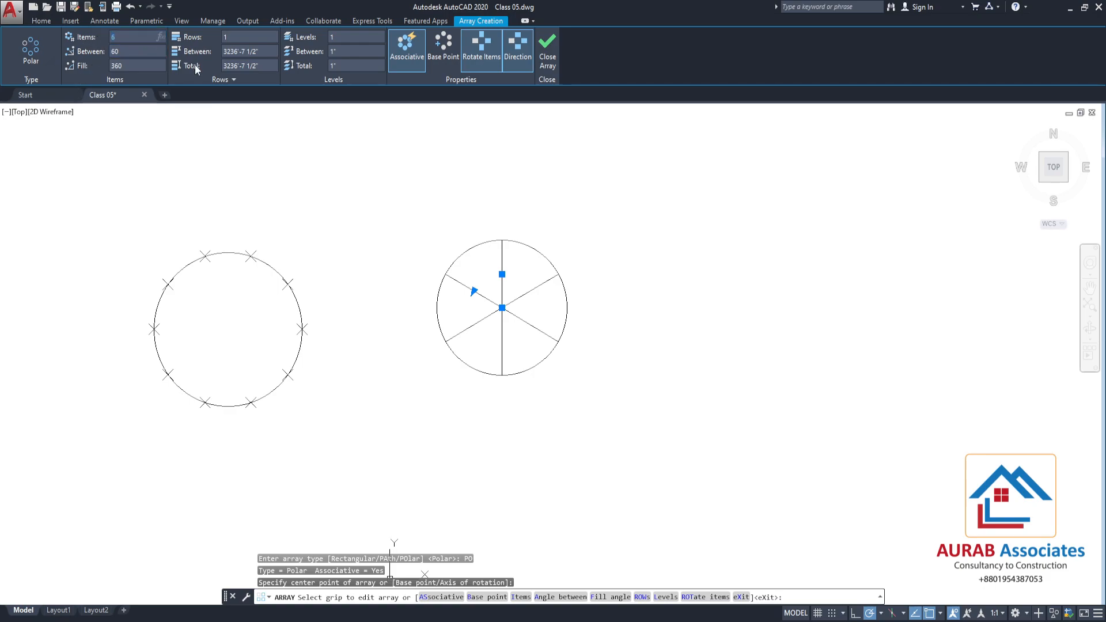
Set the polar array's item count to 10 and finish the array
type("10")
key("Return")
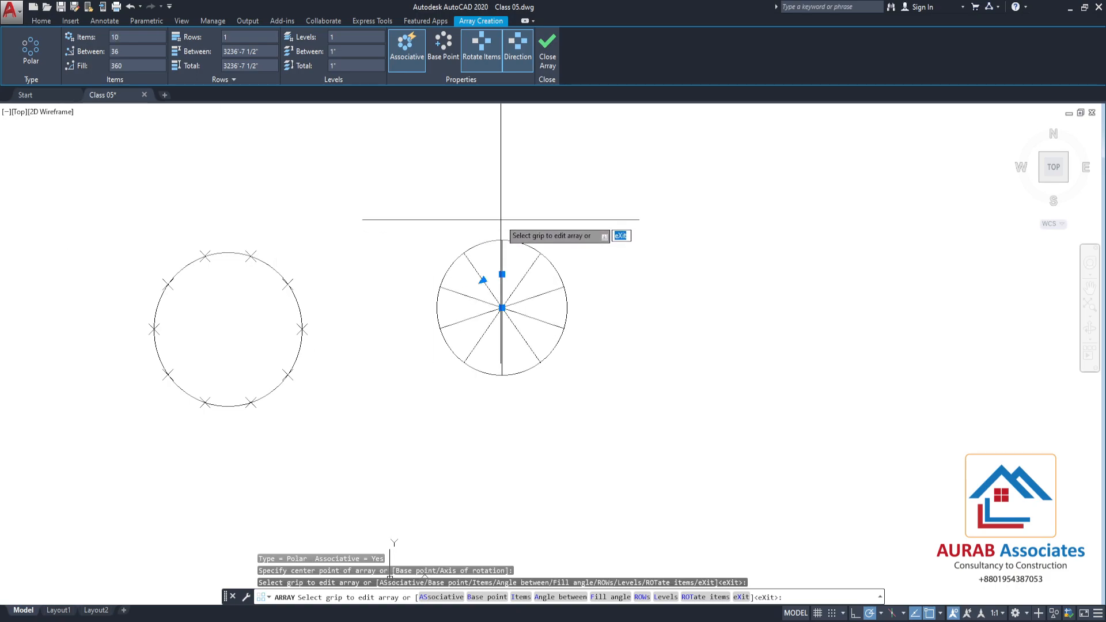
key("Escape")
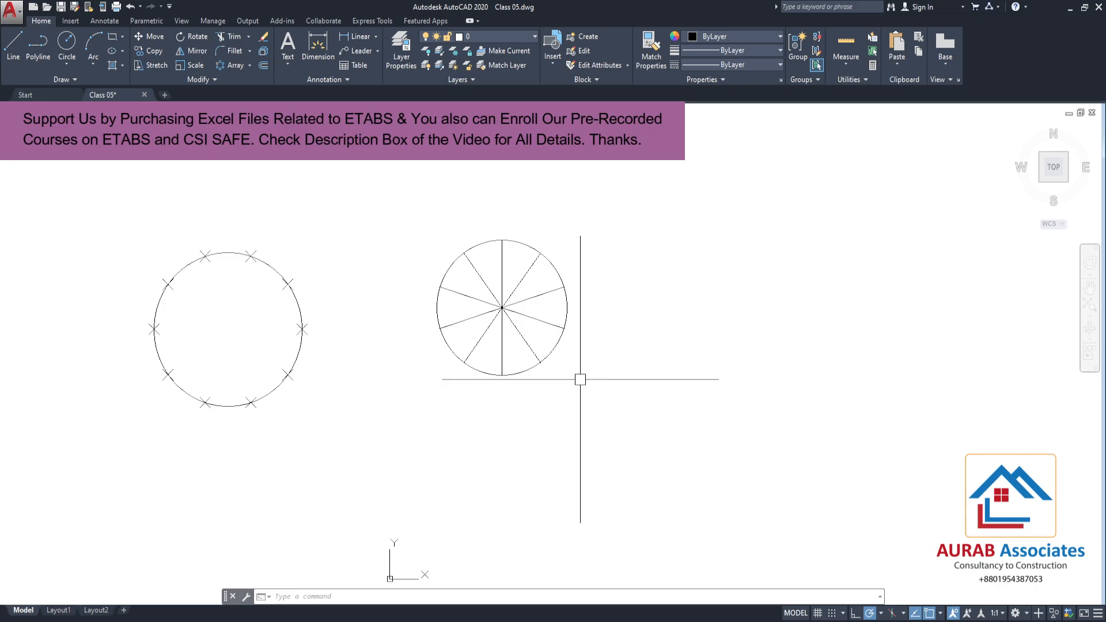
Select the circle with its spokes and a spoke alone to examine how the array is grouped, clearing each selection
left_click(628, 387)
left_click(433, 211)
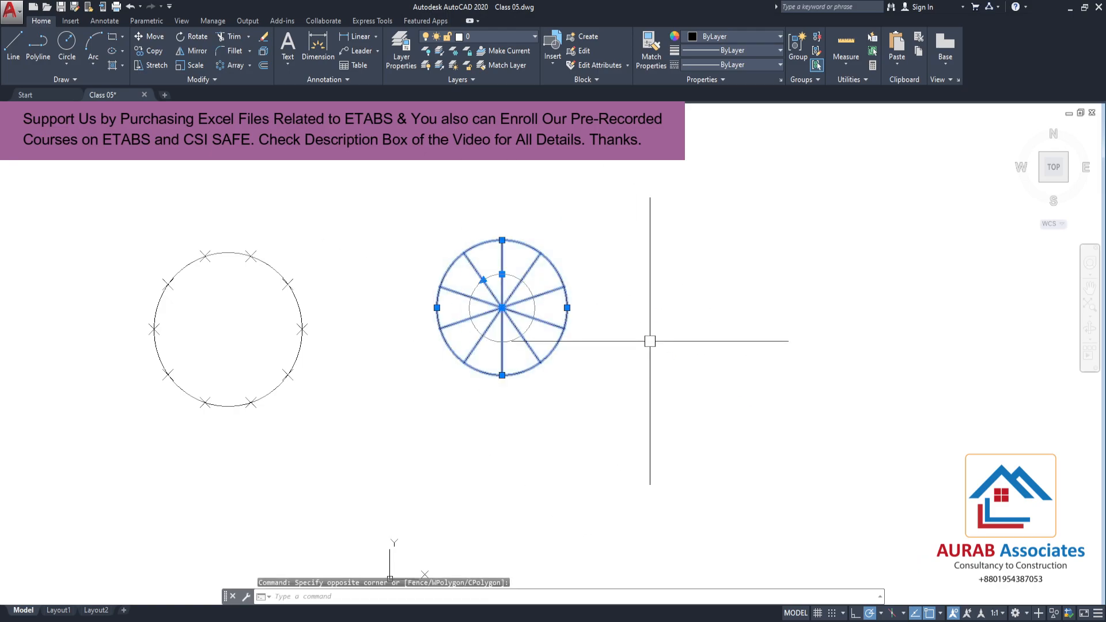
key("Escape")
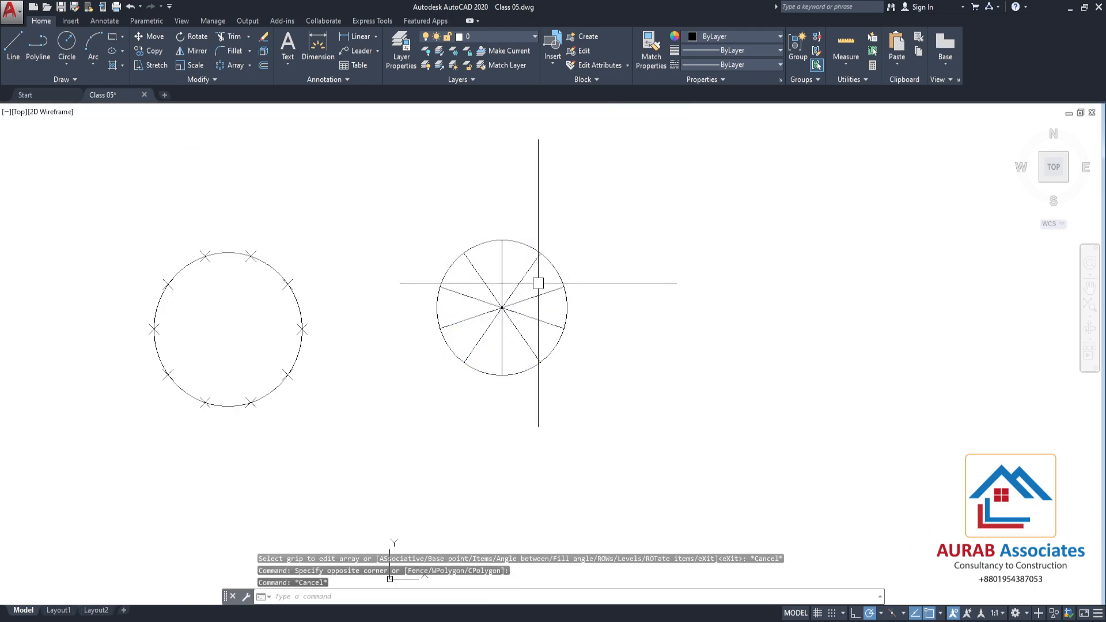
left_click(469, 265)
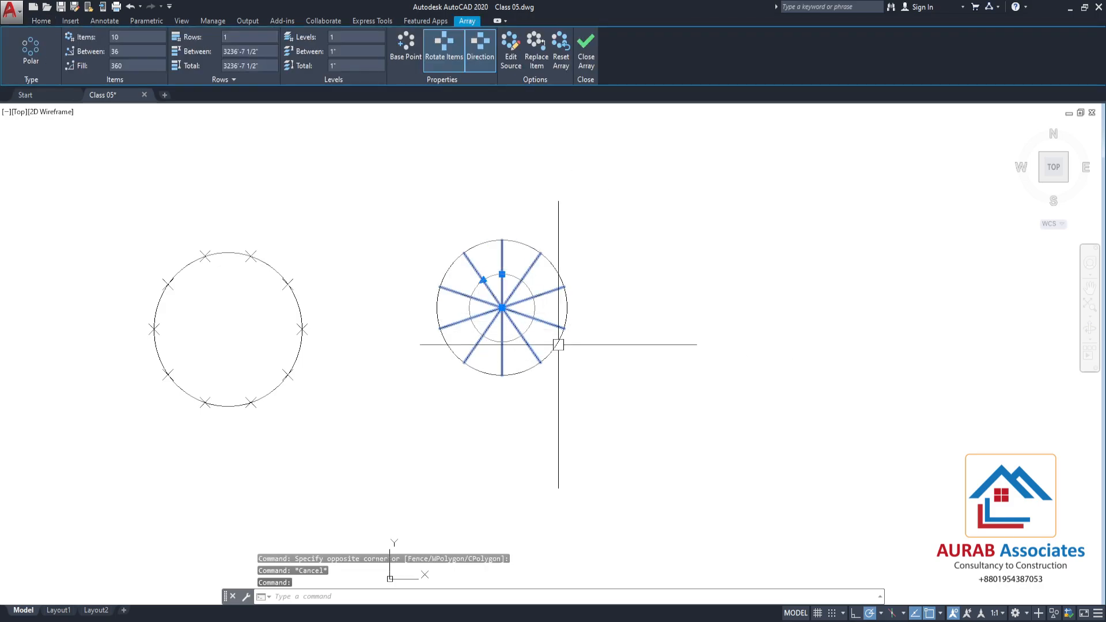
key("Escape")
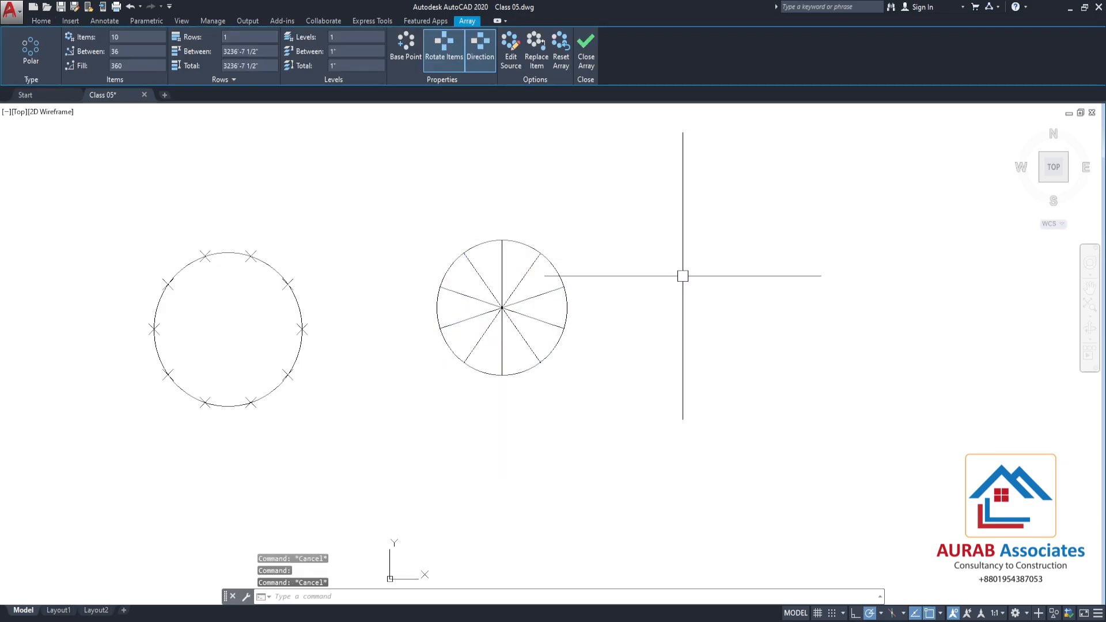
Explode the polar array inside the second circle into separate lines
left_click(623, 396)
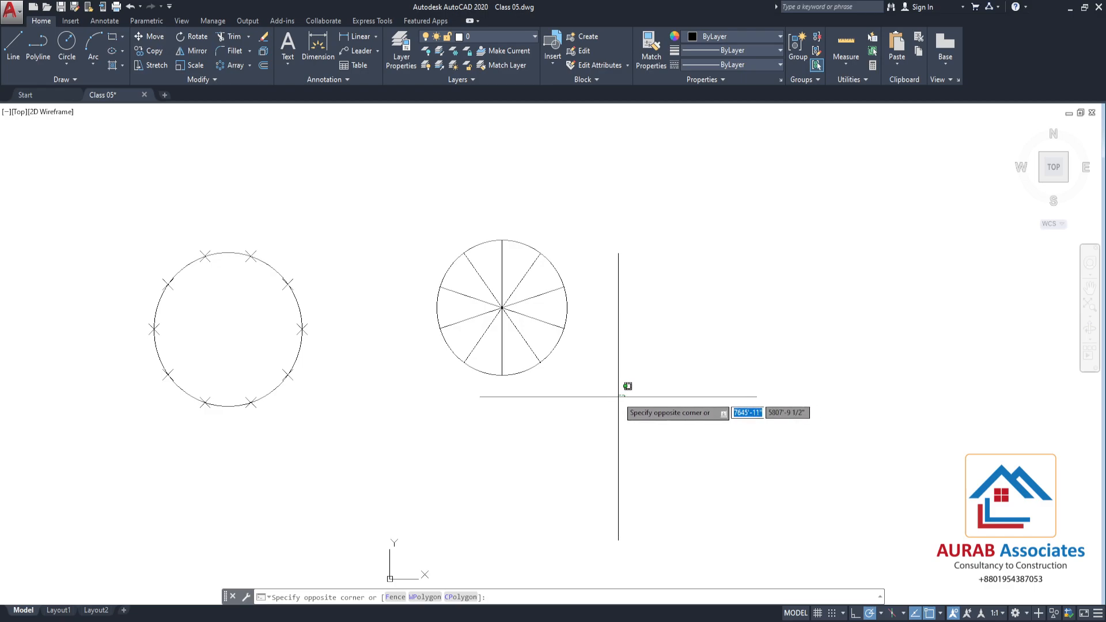
left_click(409, 199)
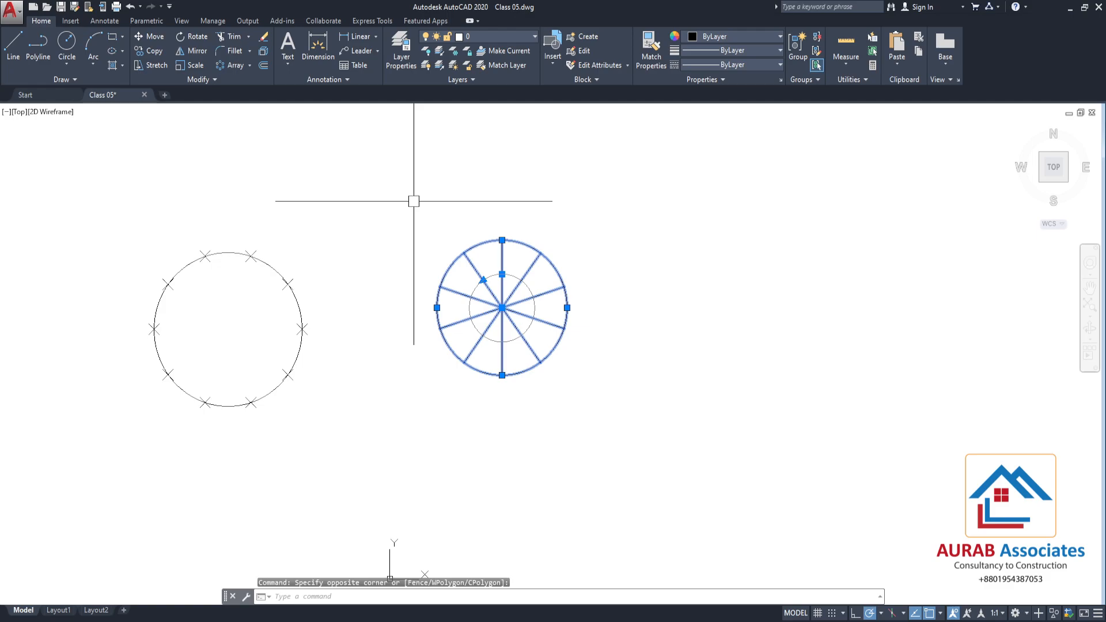
type("d")
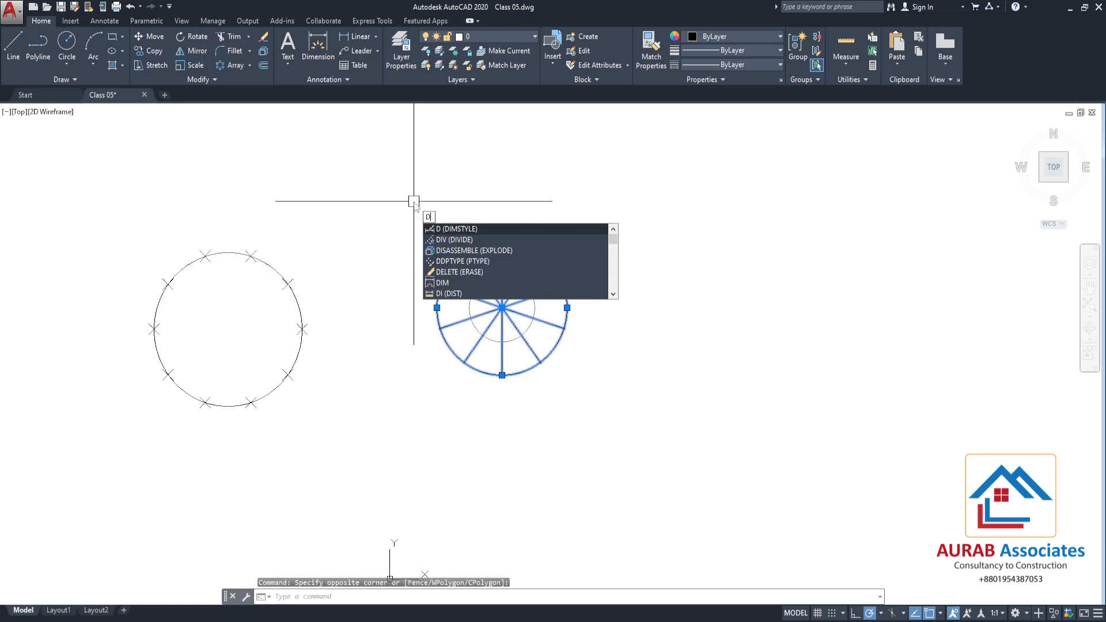
key("BackSpace")
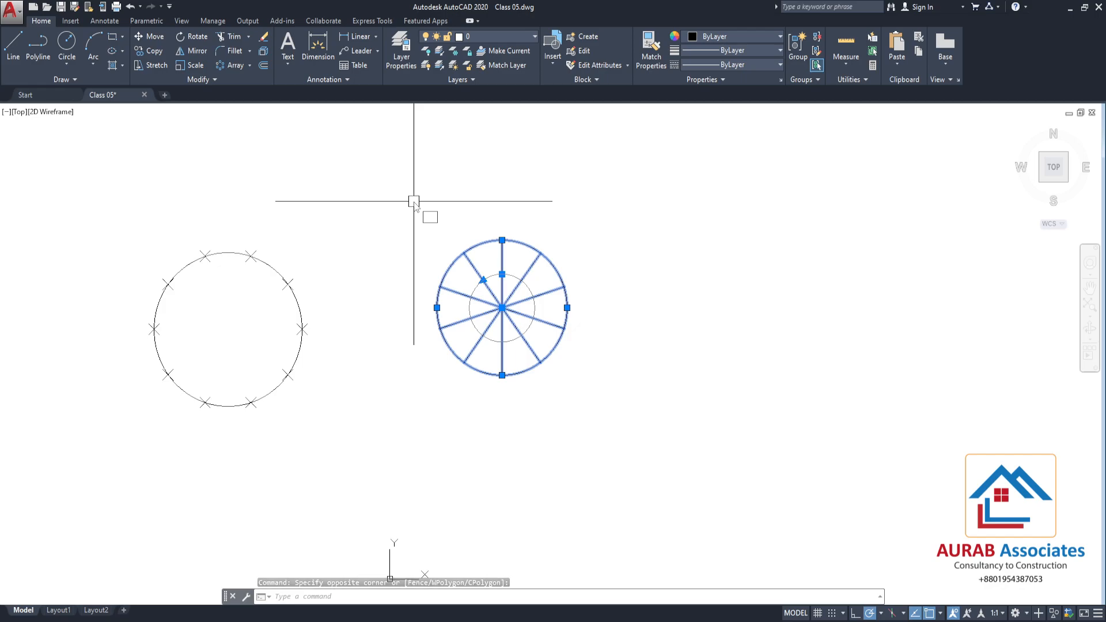
type("EX")
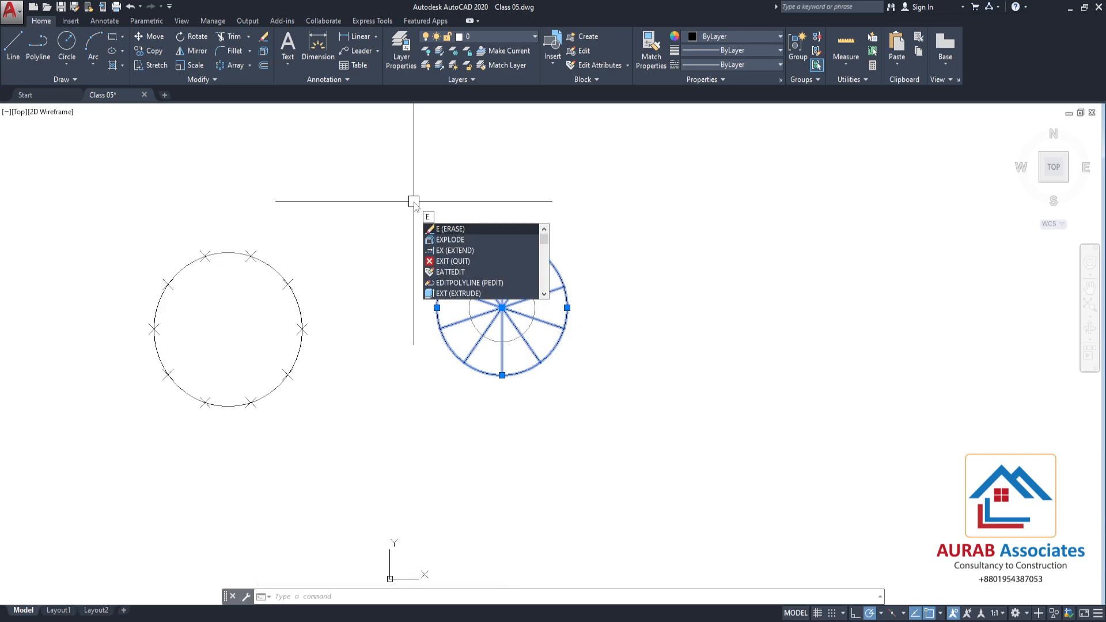
left_click(459, 243)
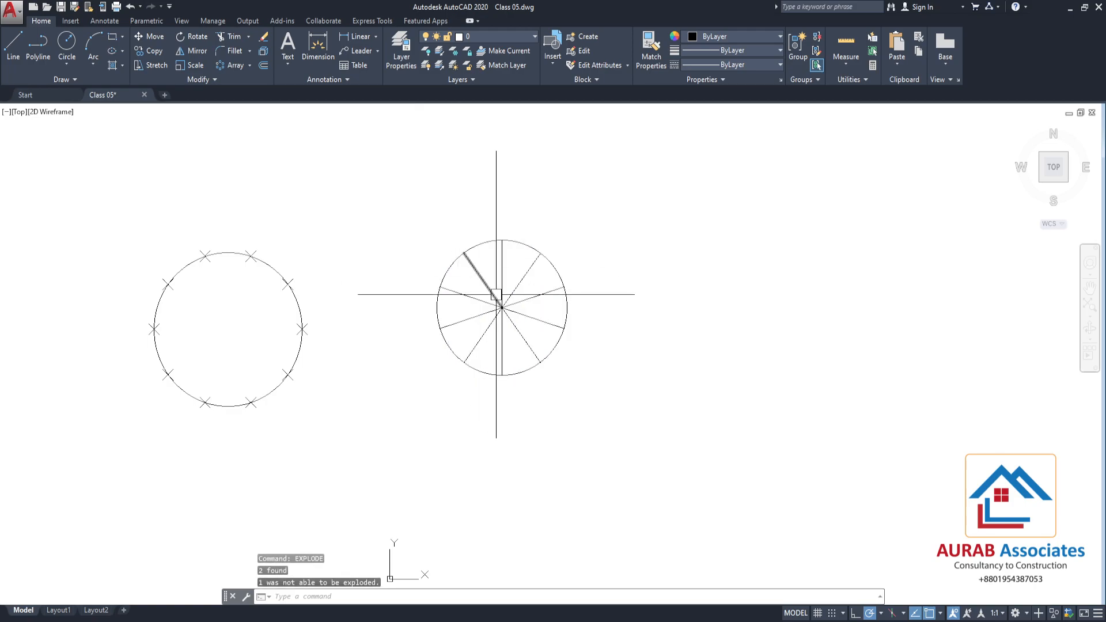
Try the Explode command again on the second circle and all of its spokes
left_click(600, 400)
left_click(421, 214)
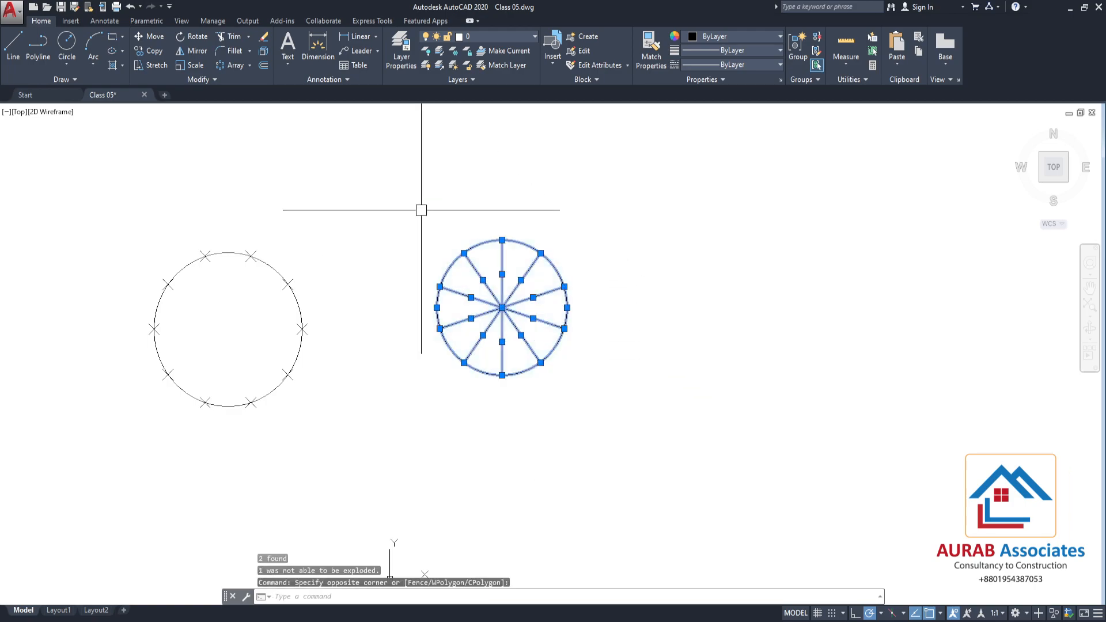
key("Return")
key("Escape")
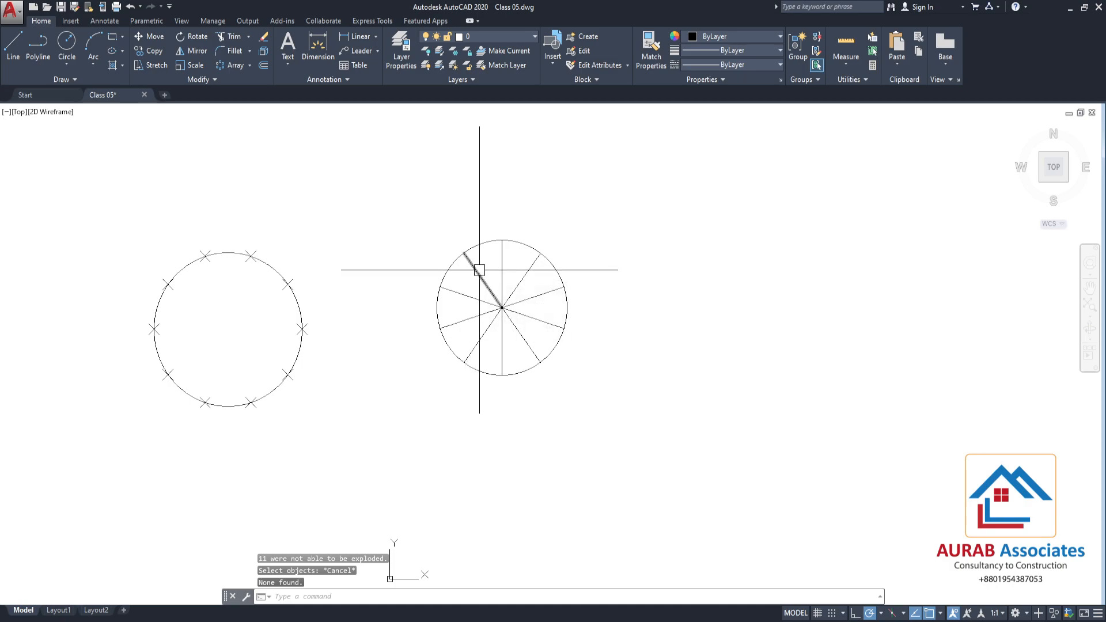
Select the spokes one after another to check that each is a separate line, and clear the selection
left_click(473, 267)
left_click(503, 262)
left_click(534, 266)
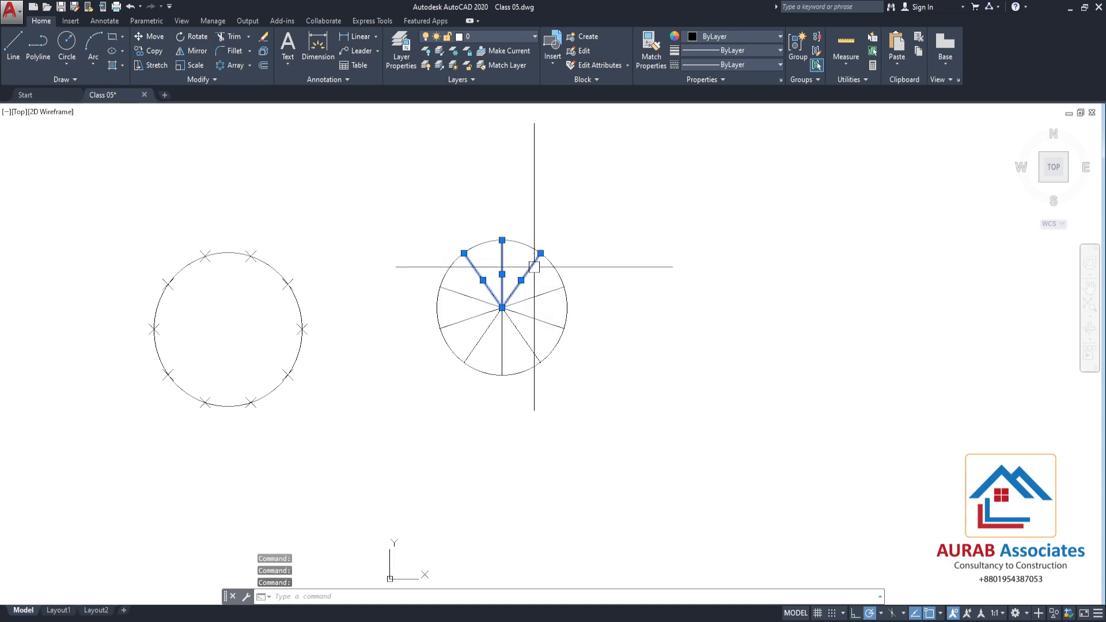
left_click(552, 294)
left_click(535, 319)
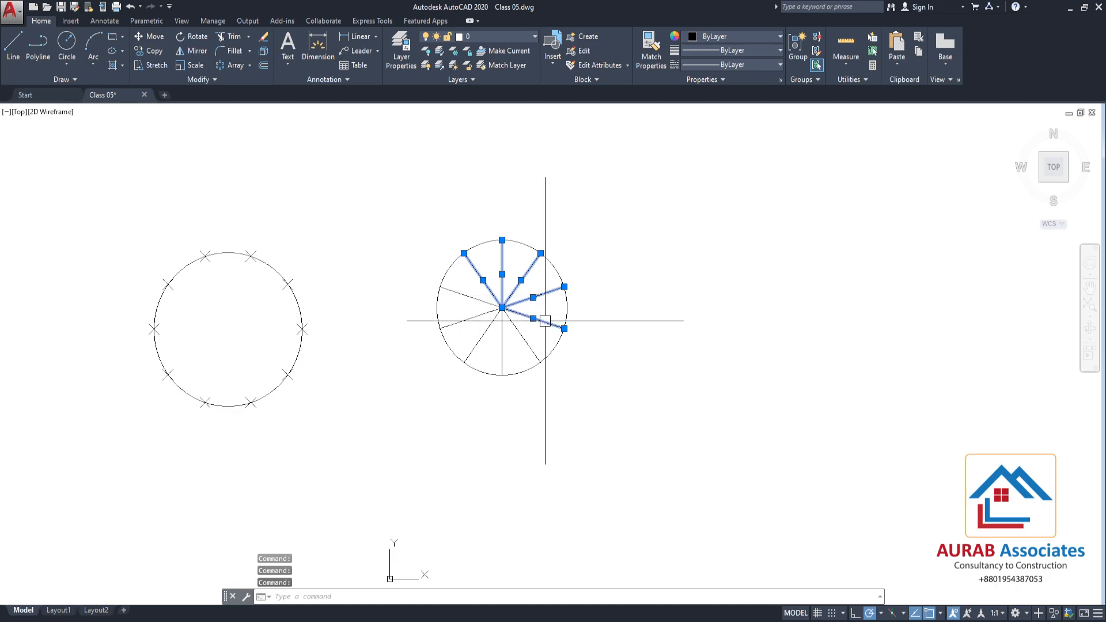
left_click(531, 348)
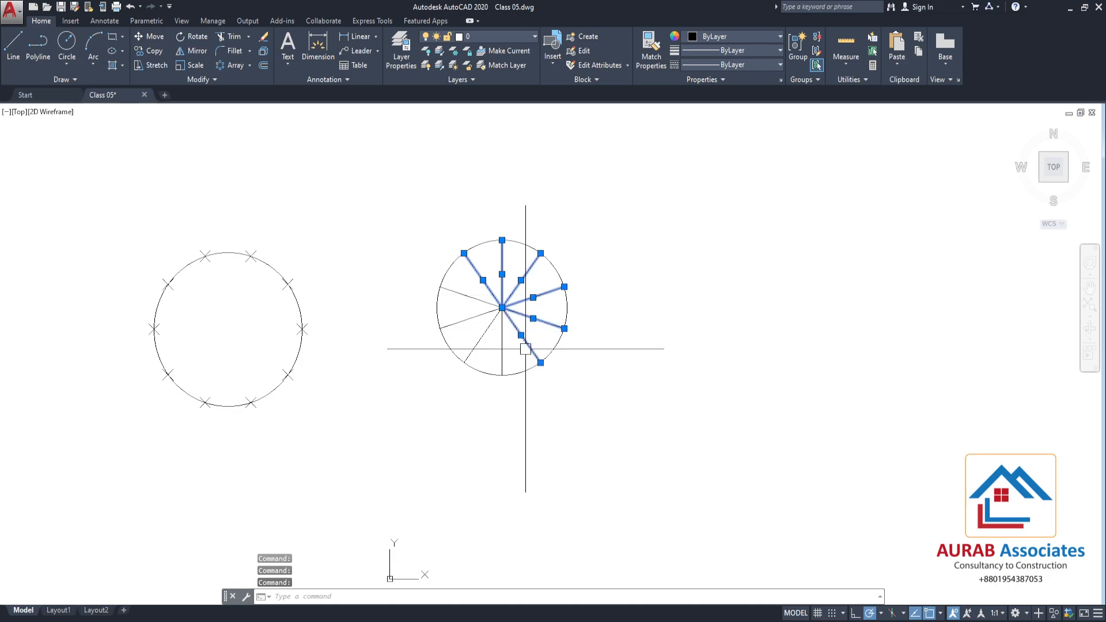
left_click(503, 344)
left_click(487, 330)
left_click(471, 318)
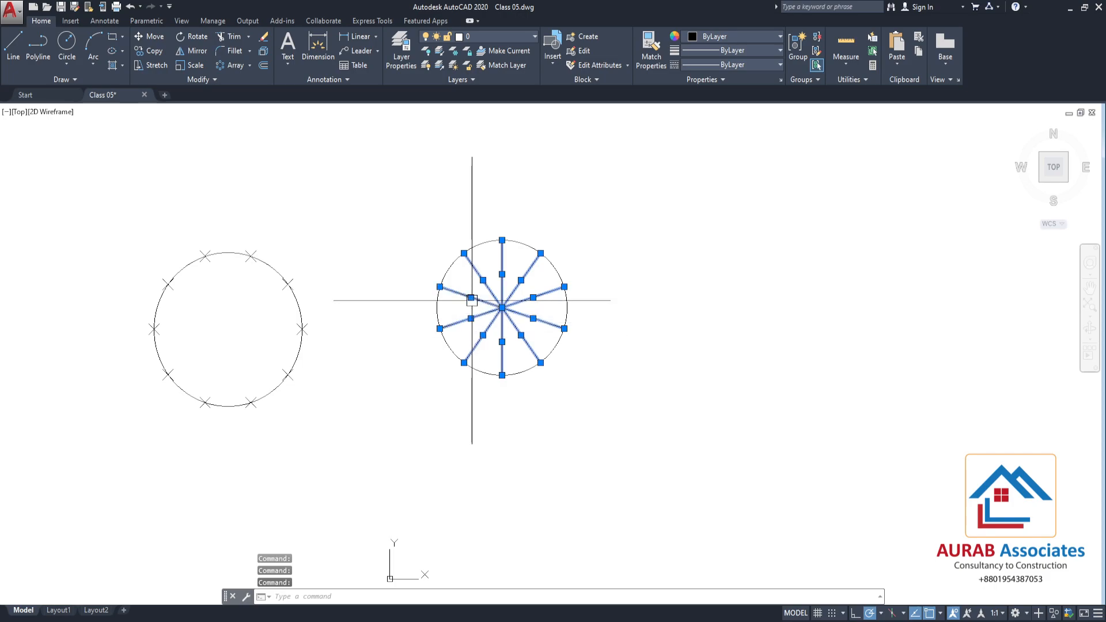
key("Escape")
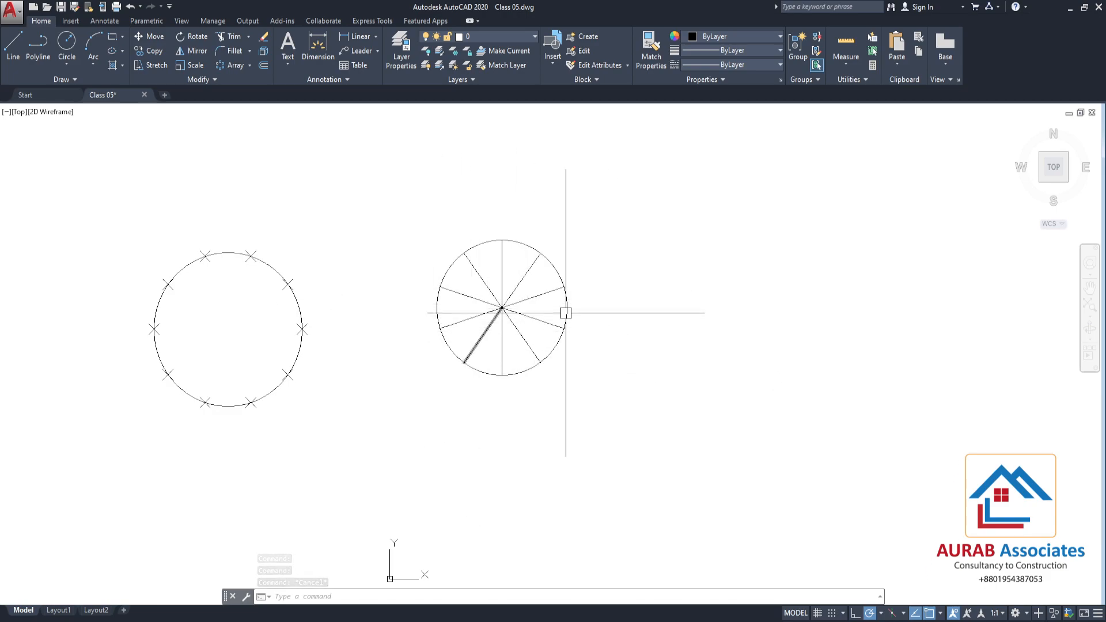
left_click(603, 382)
key("Escape")
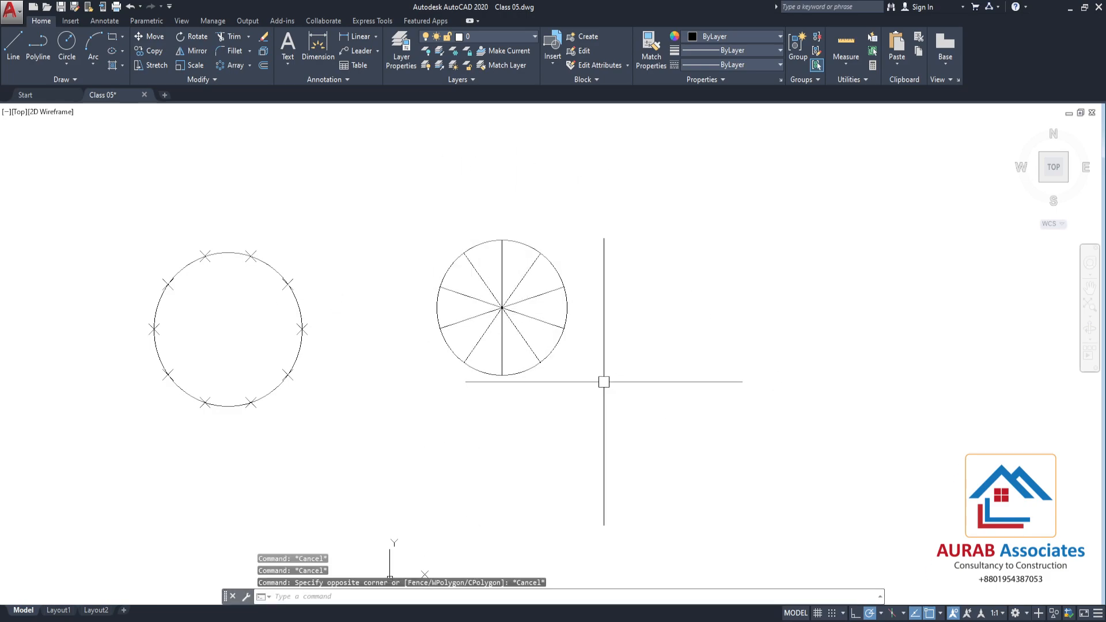